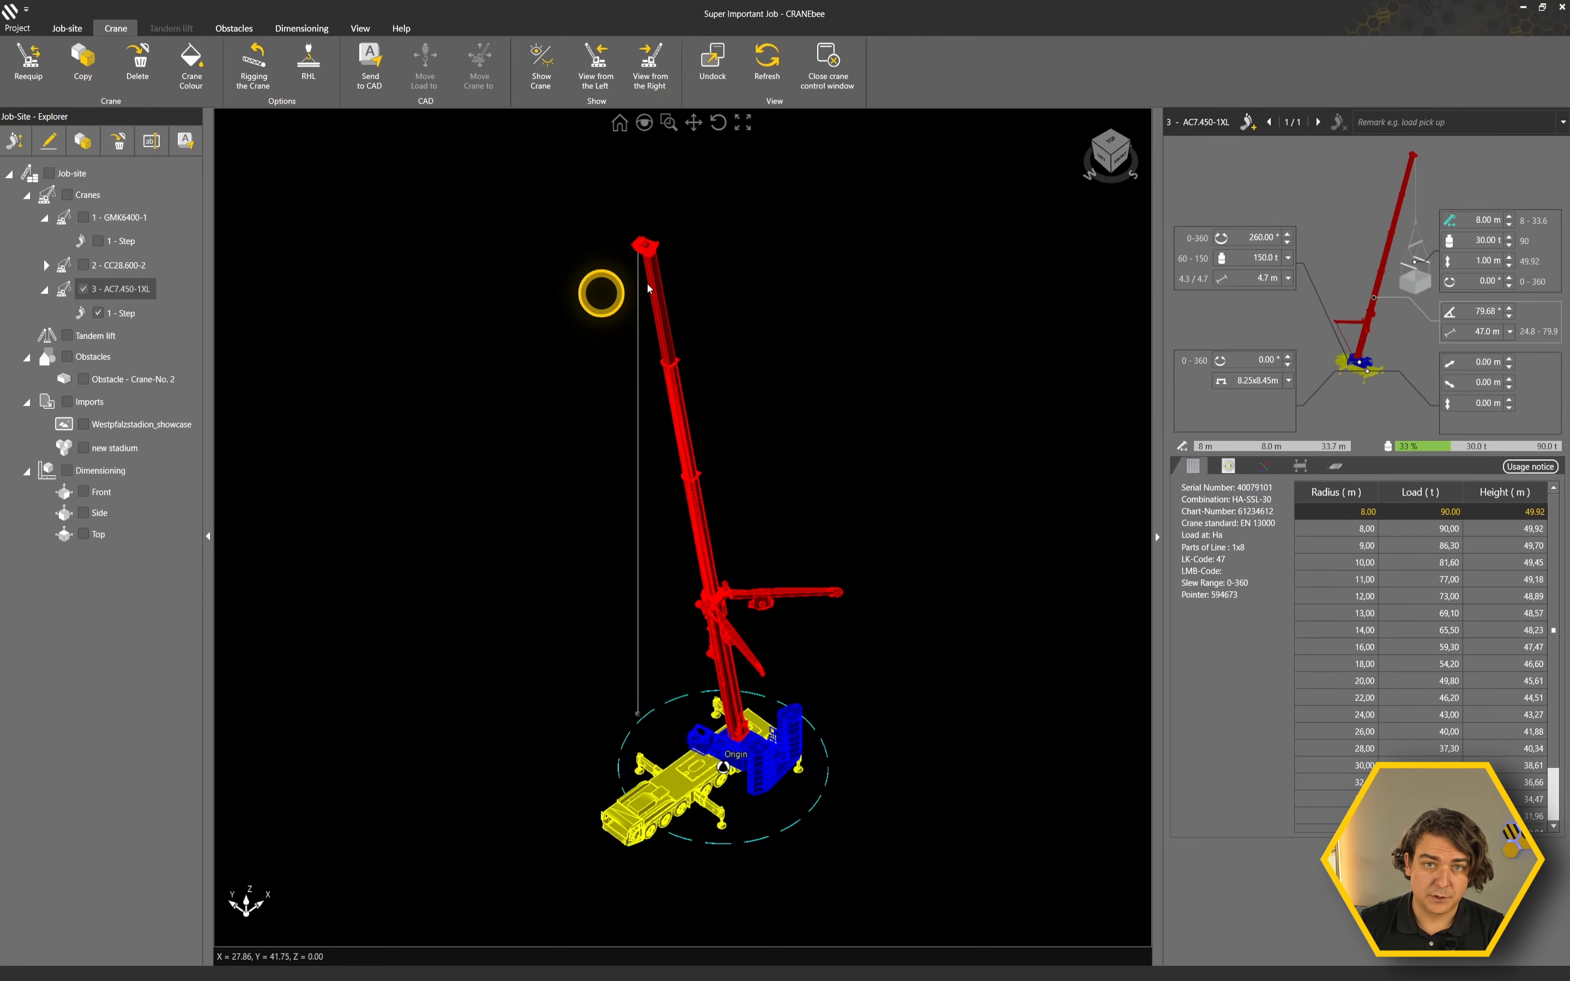
# Set the remark of the AC7.450-1XL crane's first step to "Setup" and add a second step to that crane
pyautogui.click(1412, 121)
pyautogui.write('Setup')
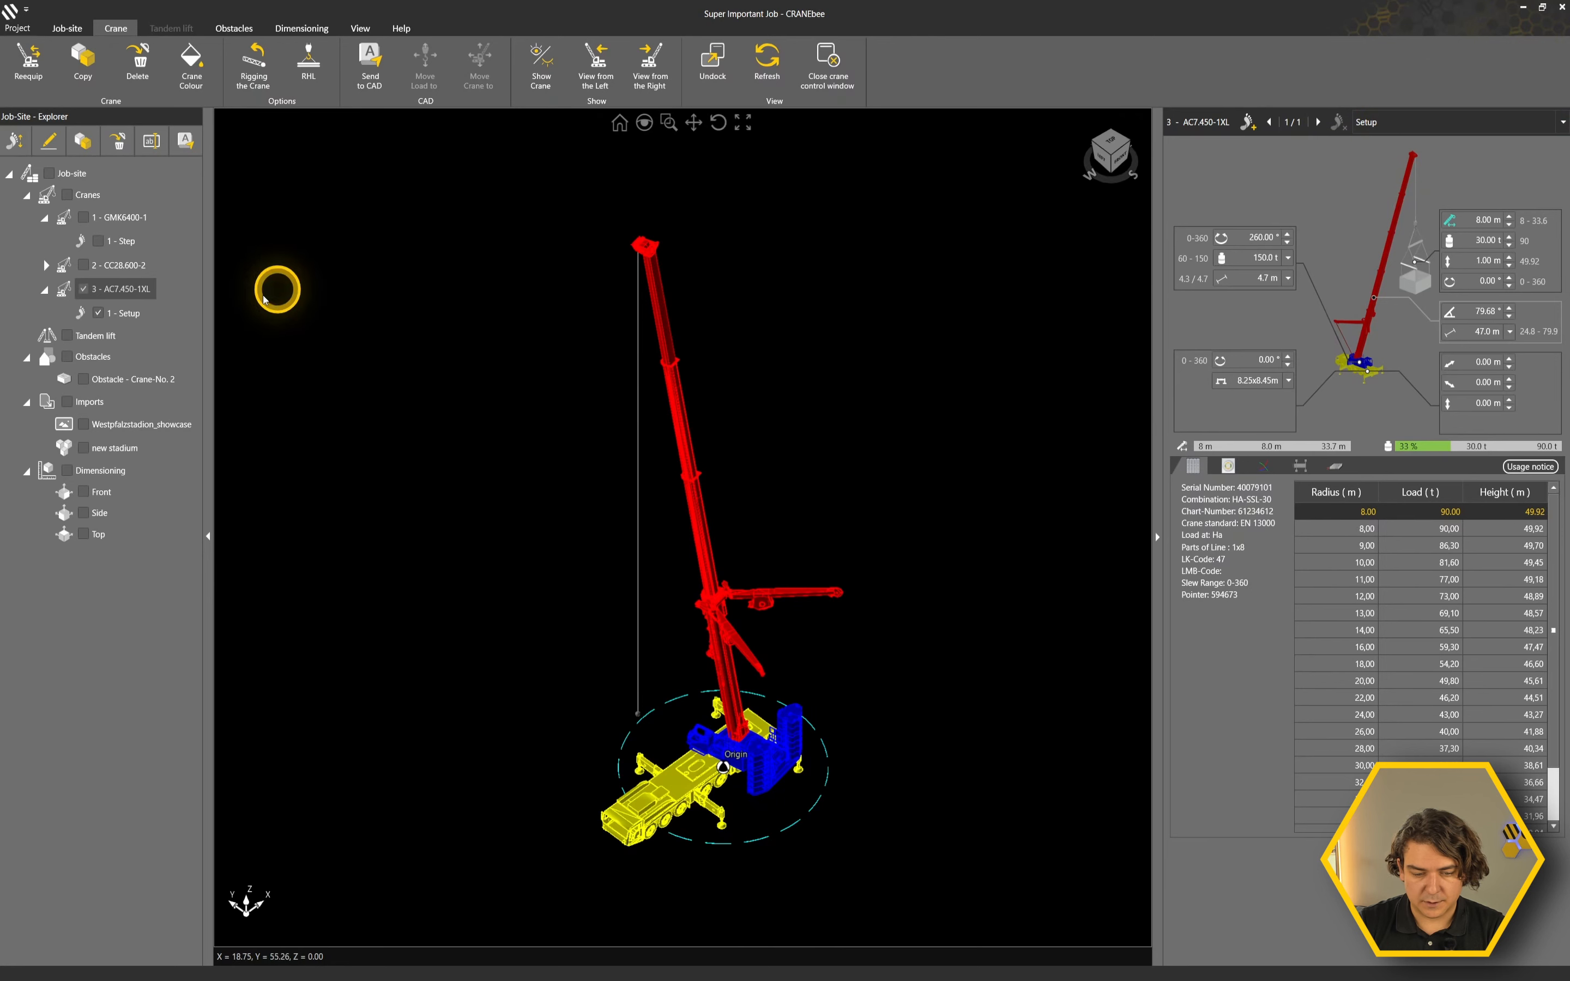
pyautogui.click(127, 314)
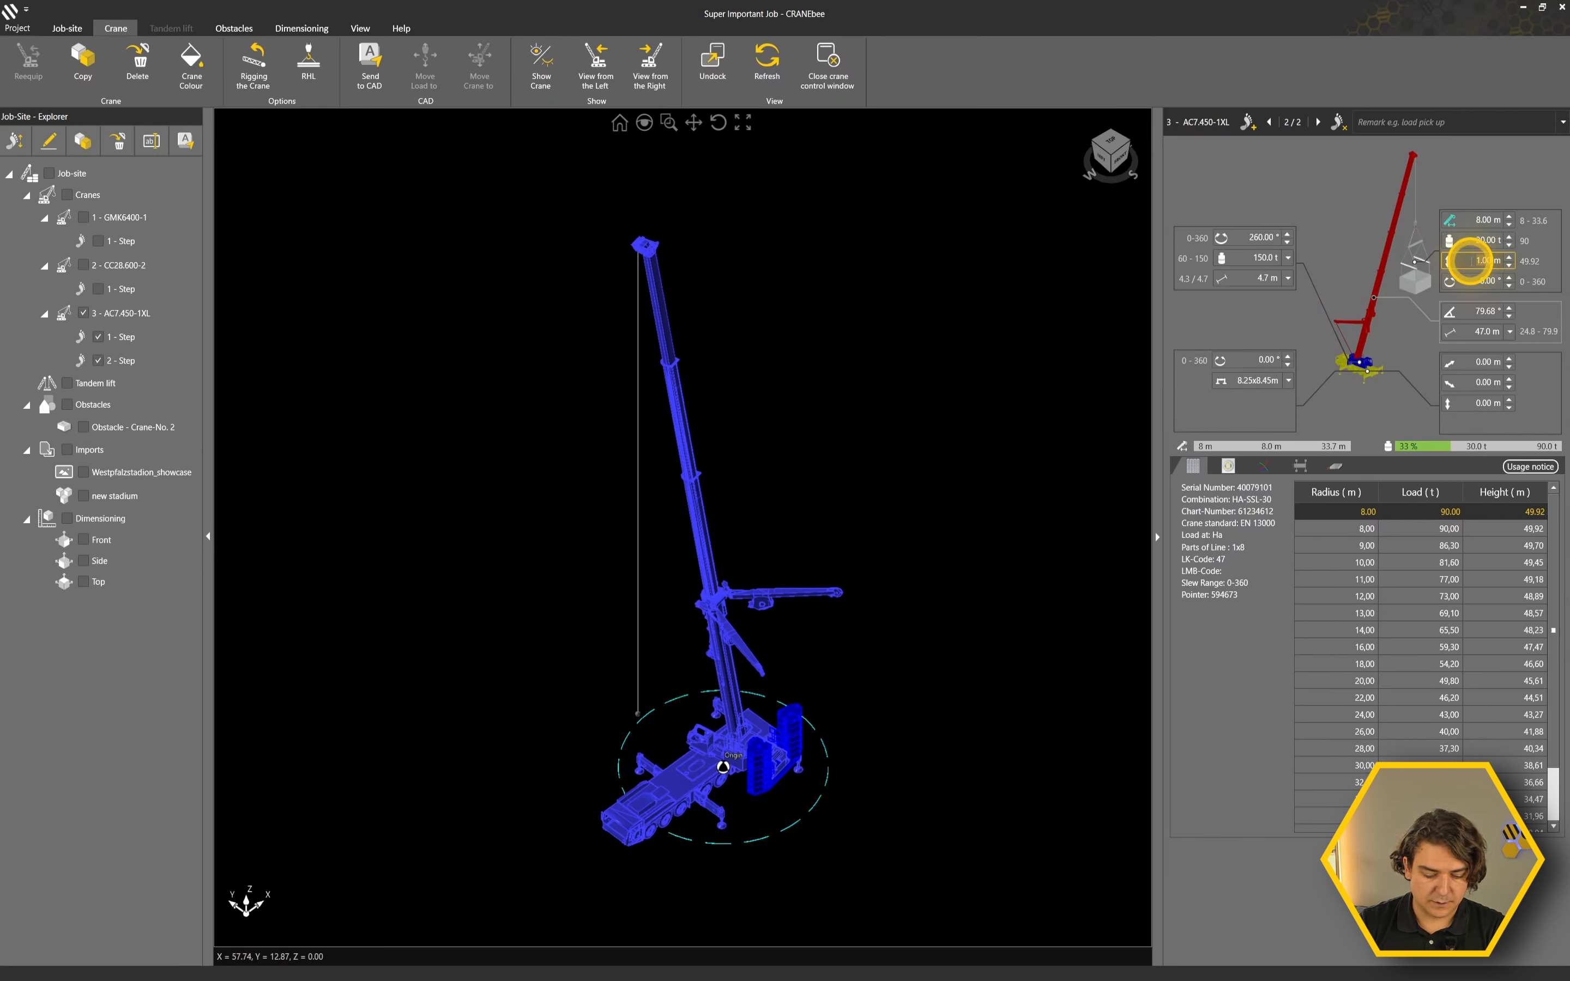
# Set the second crane step's load height to 40 m and its working radius to 25 m
pyautogui.write('40')
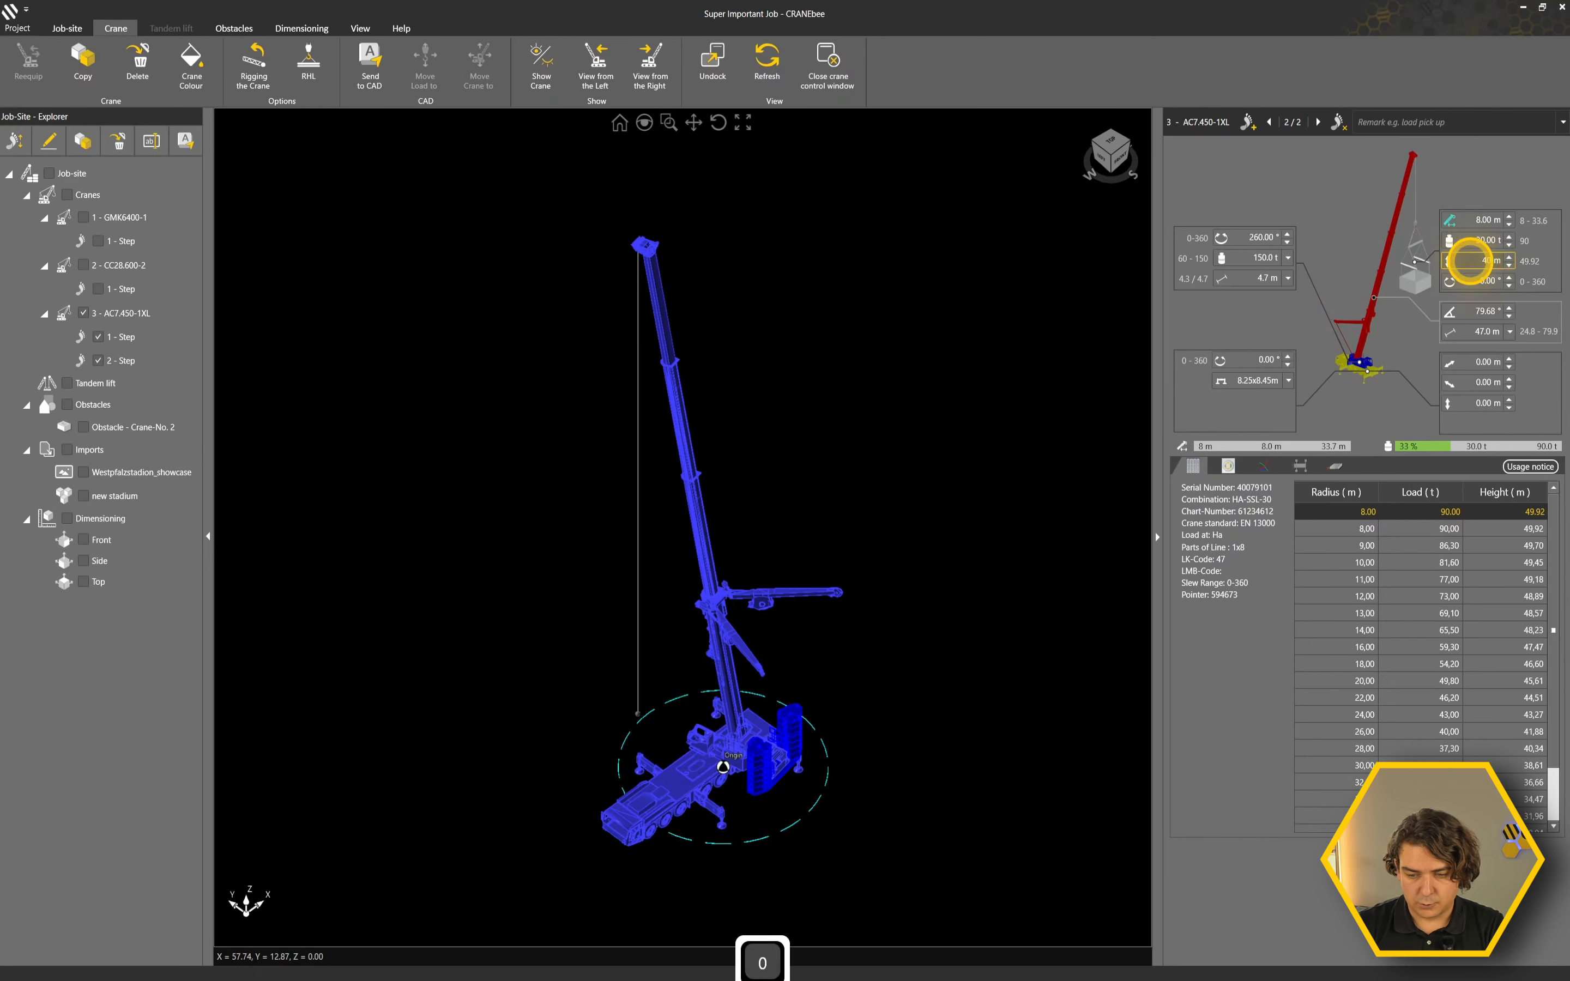
pyautogui.press('Return')
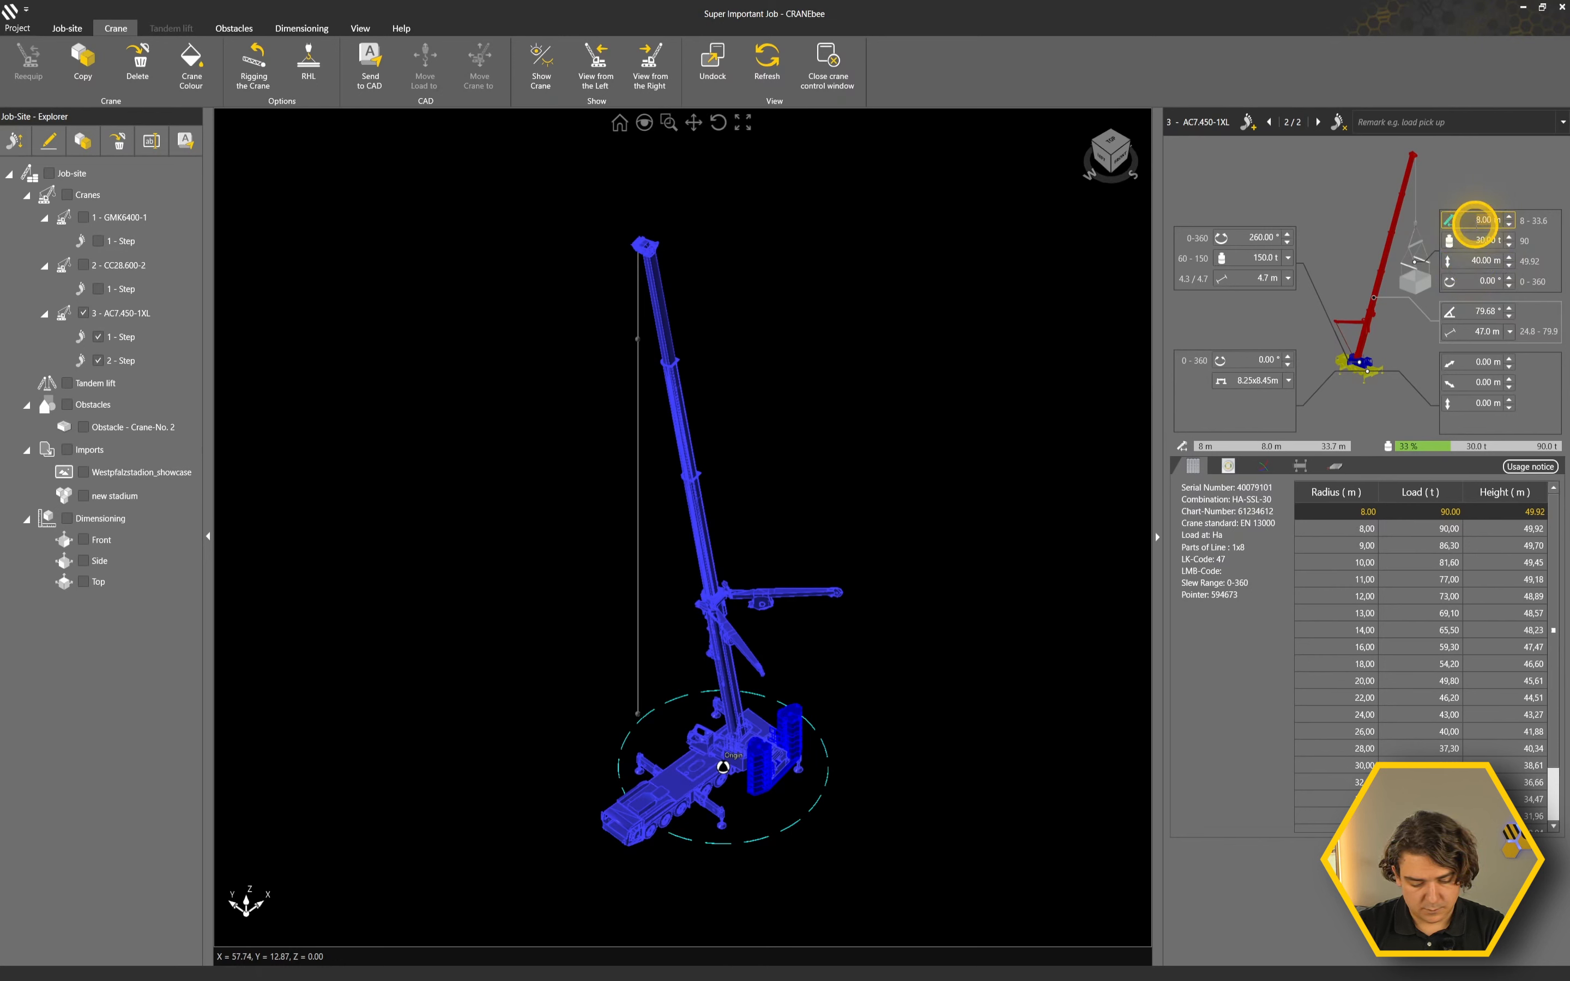
pyautogui.write('25')
pyautogui.press('Return')
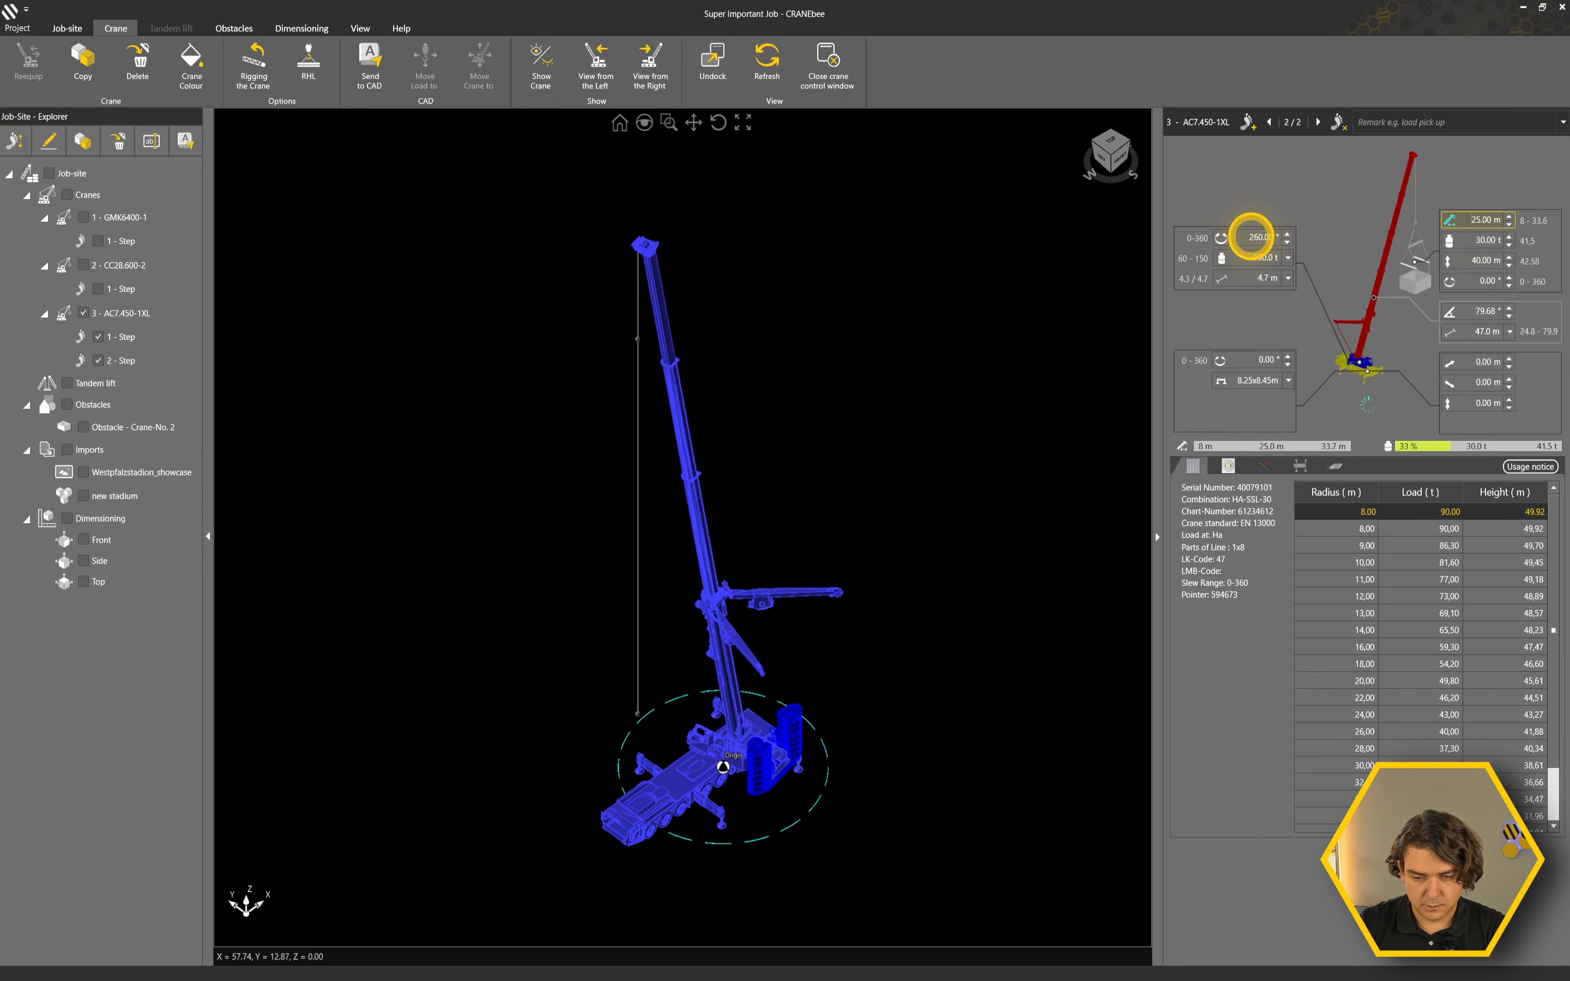
# Set the superstructure slewing angle of the second crane step to 10°
pyautogui.click(1250, 237)
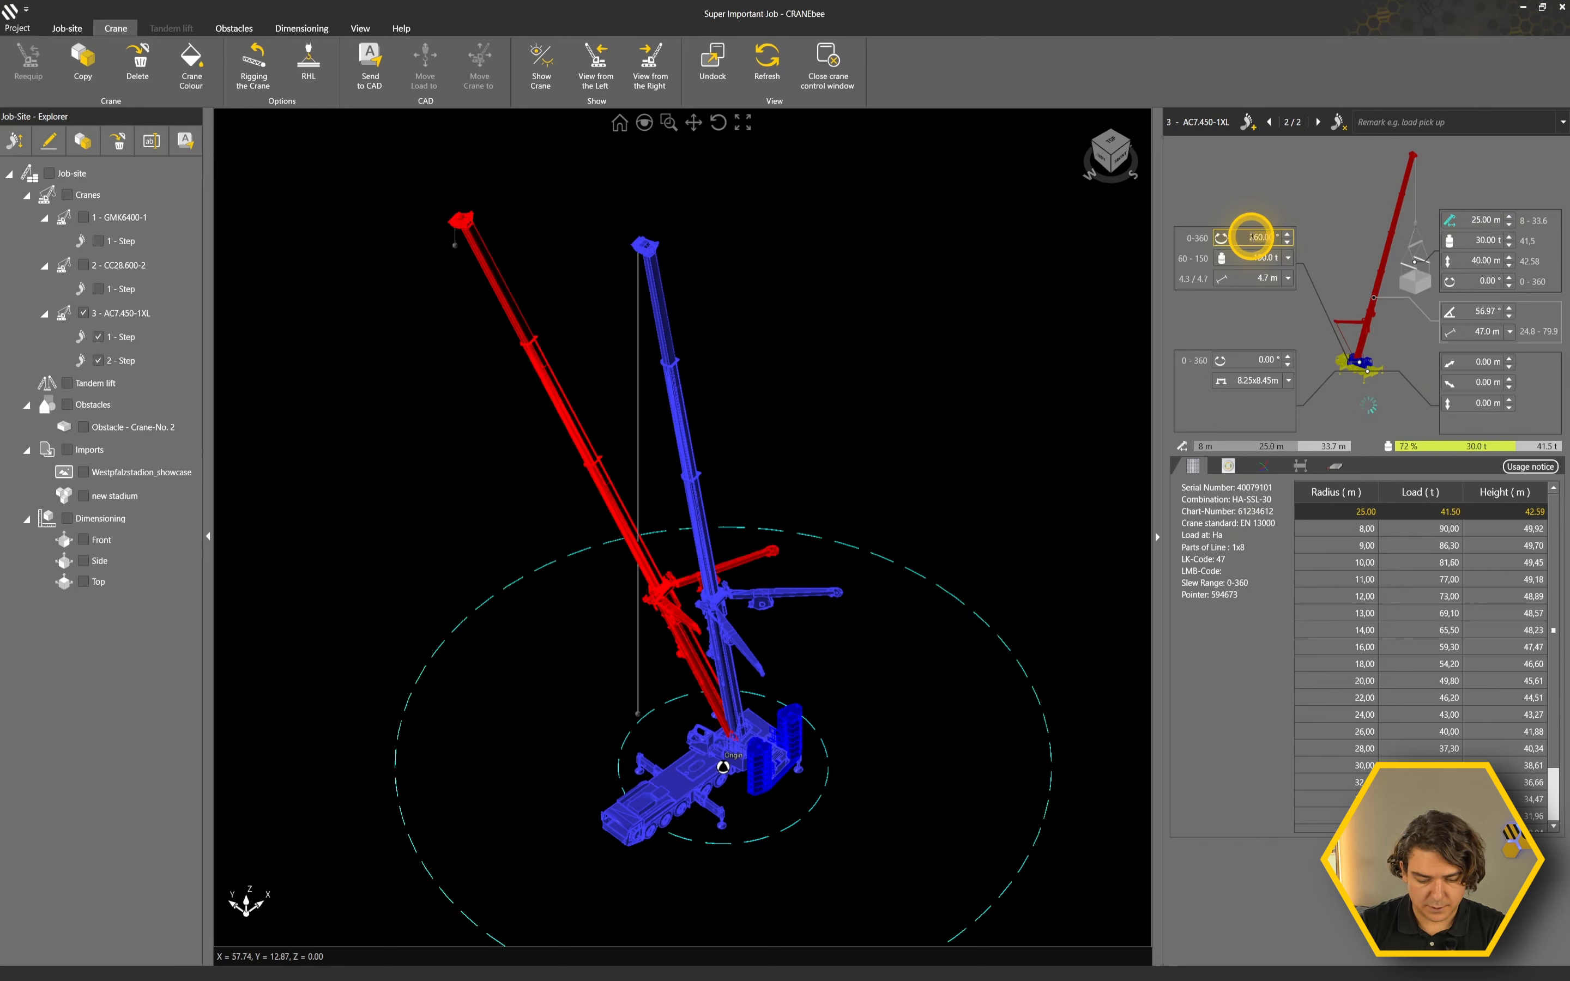
pyautogui.write('10')
pyautogui.press('Return')
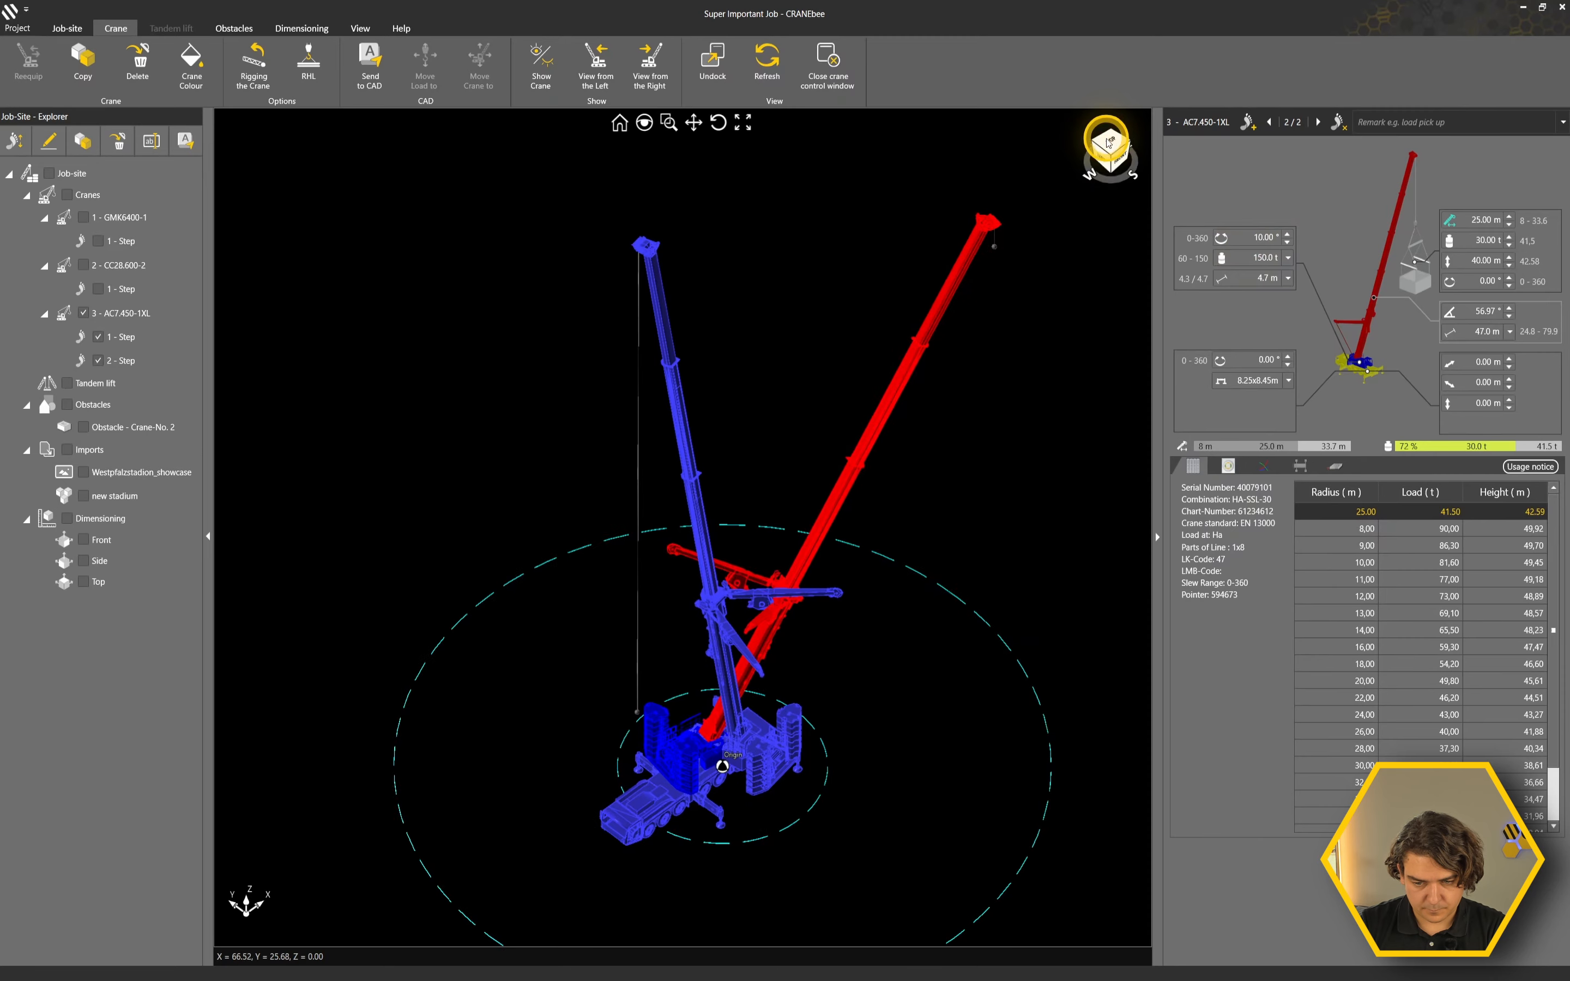
# Copy the AC7.450-1XL crane's second step to create a third step
pyautogui.click(1106, 156)
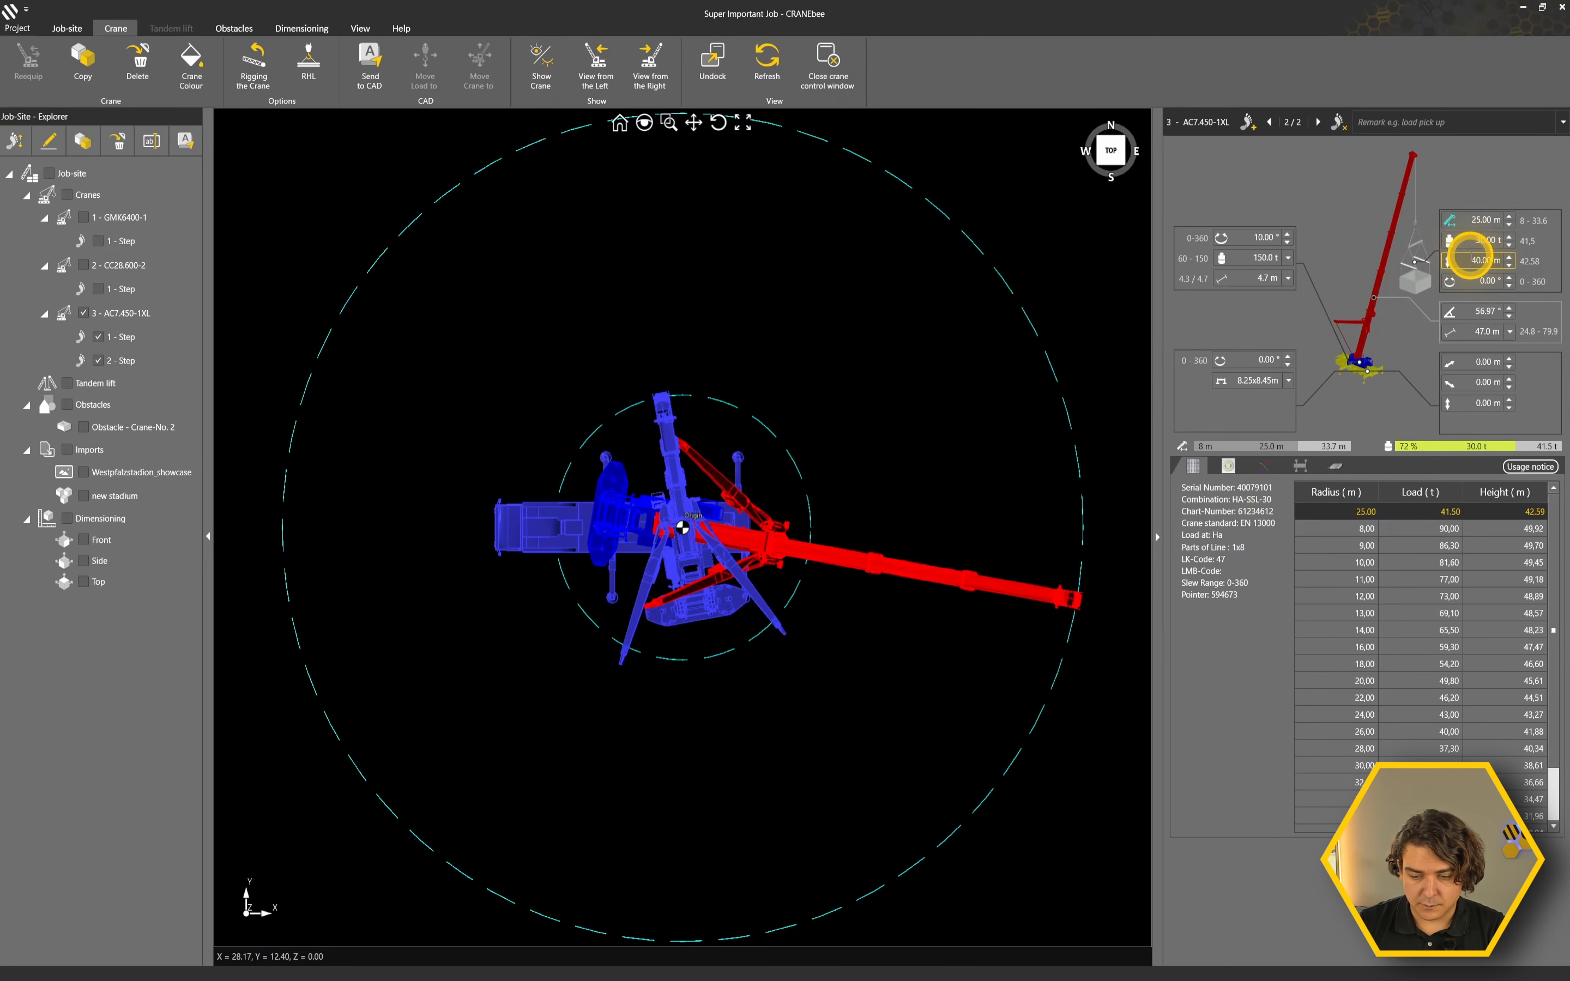
pyautogui.click(1110, 166)
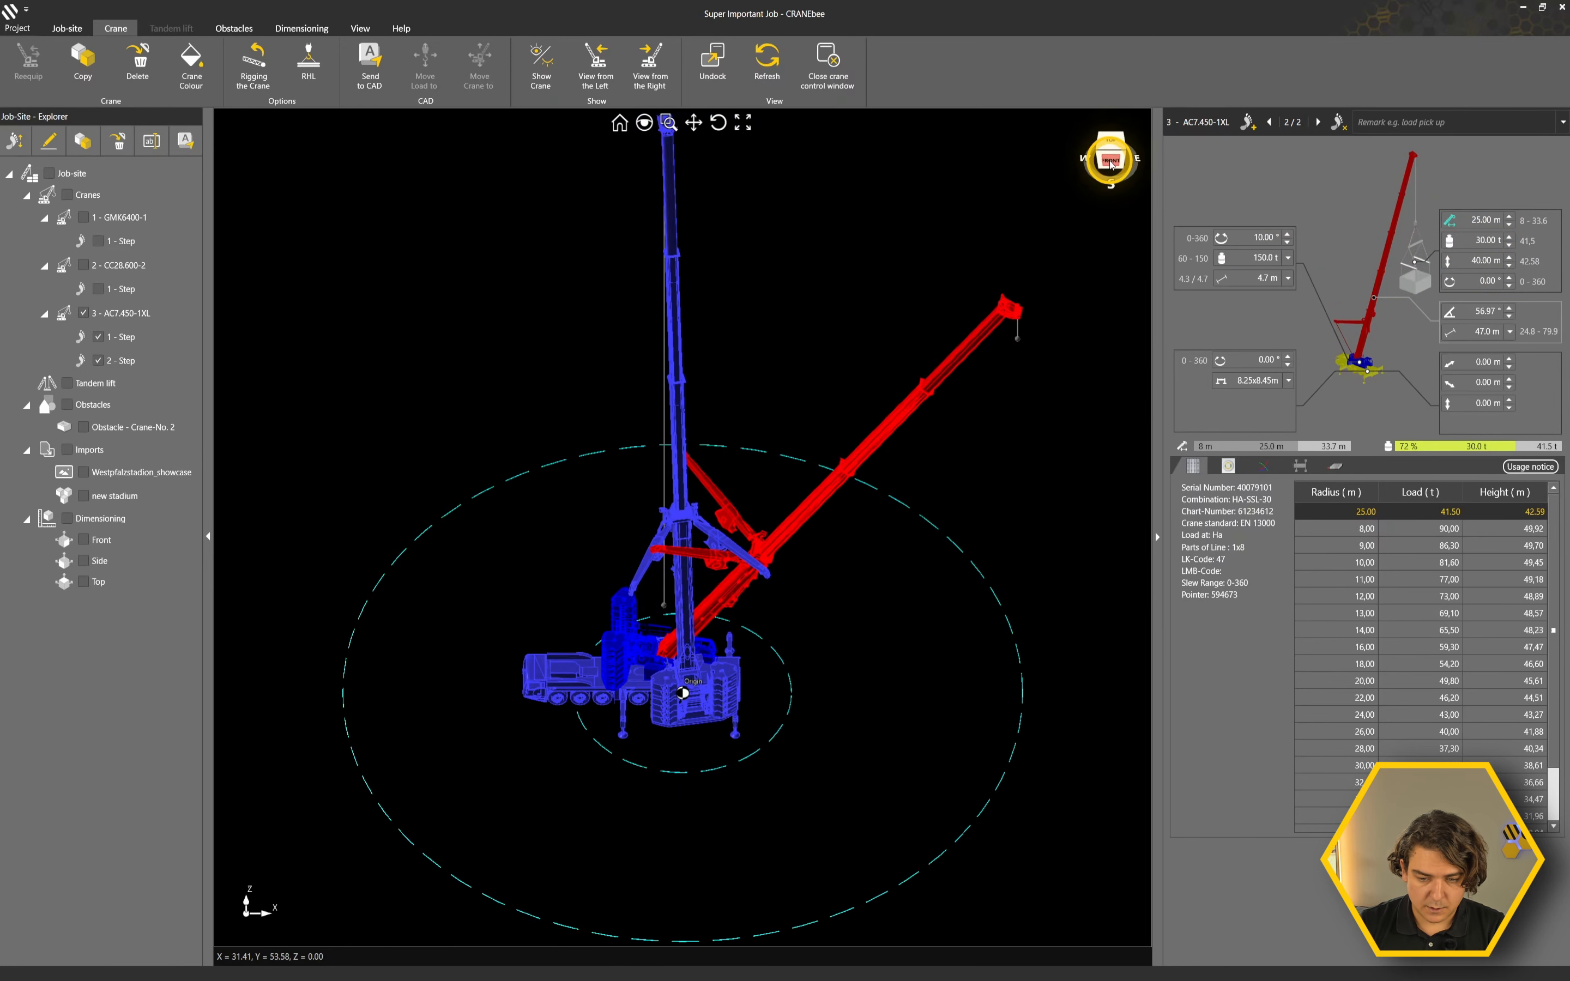
pyautogui.click(1110, 160)
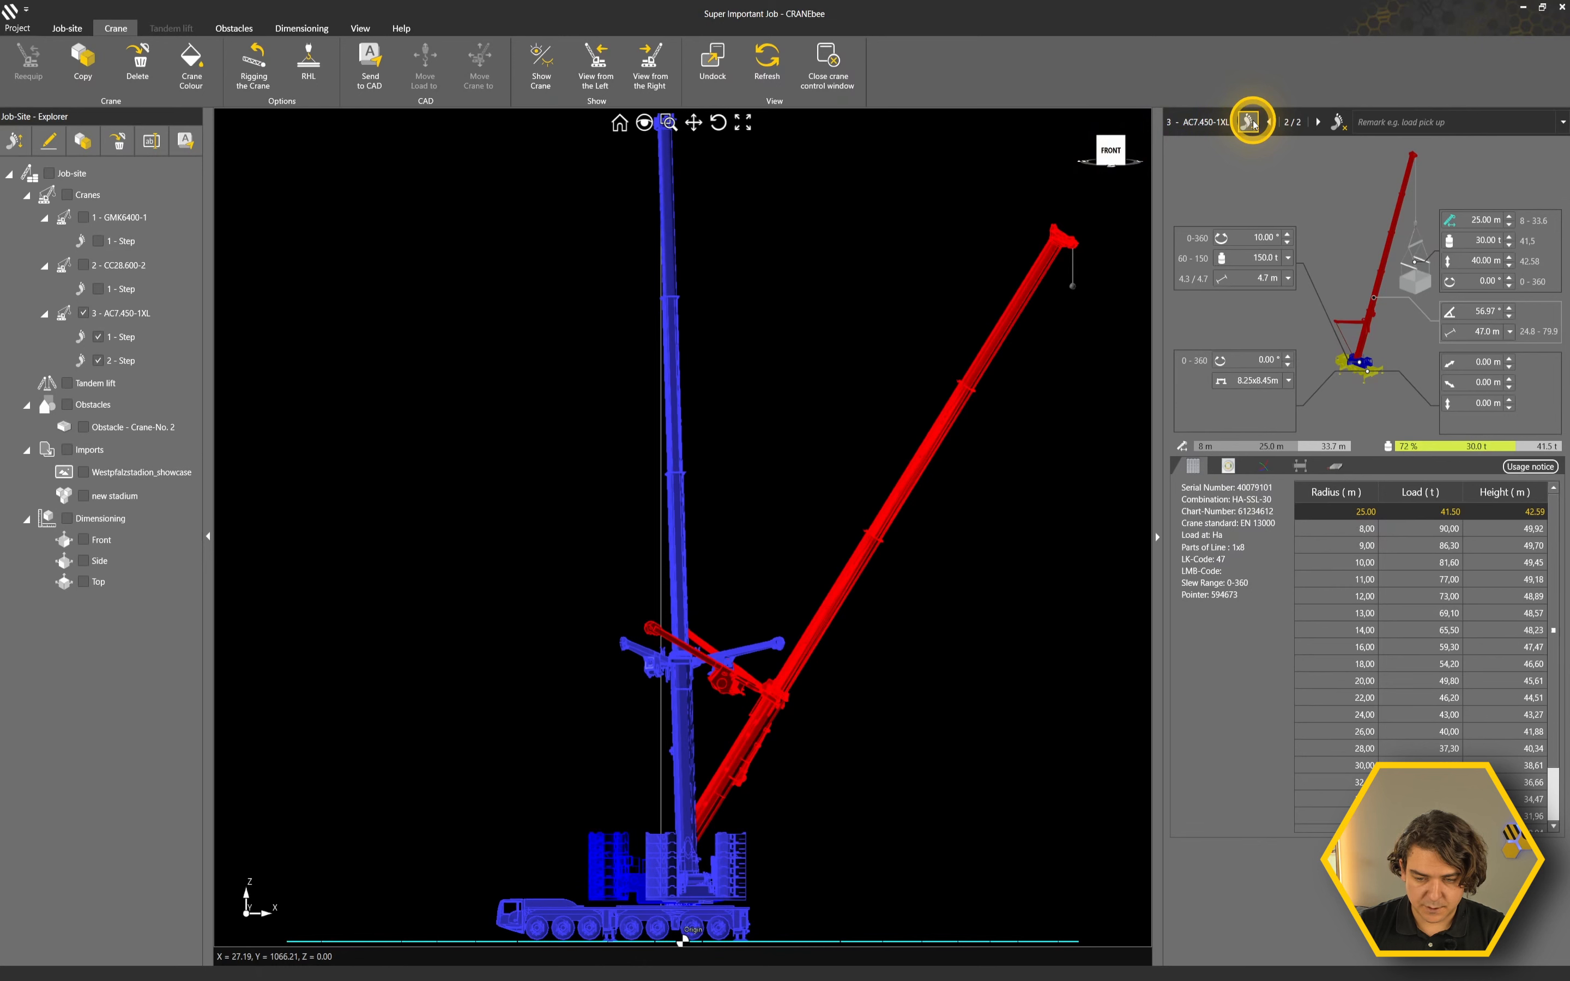
pyautogui.click(1114, 142)
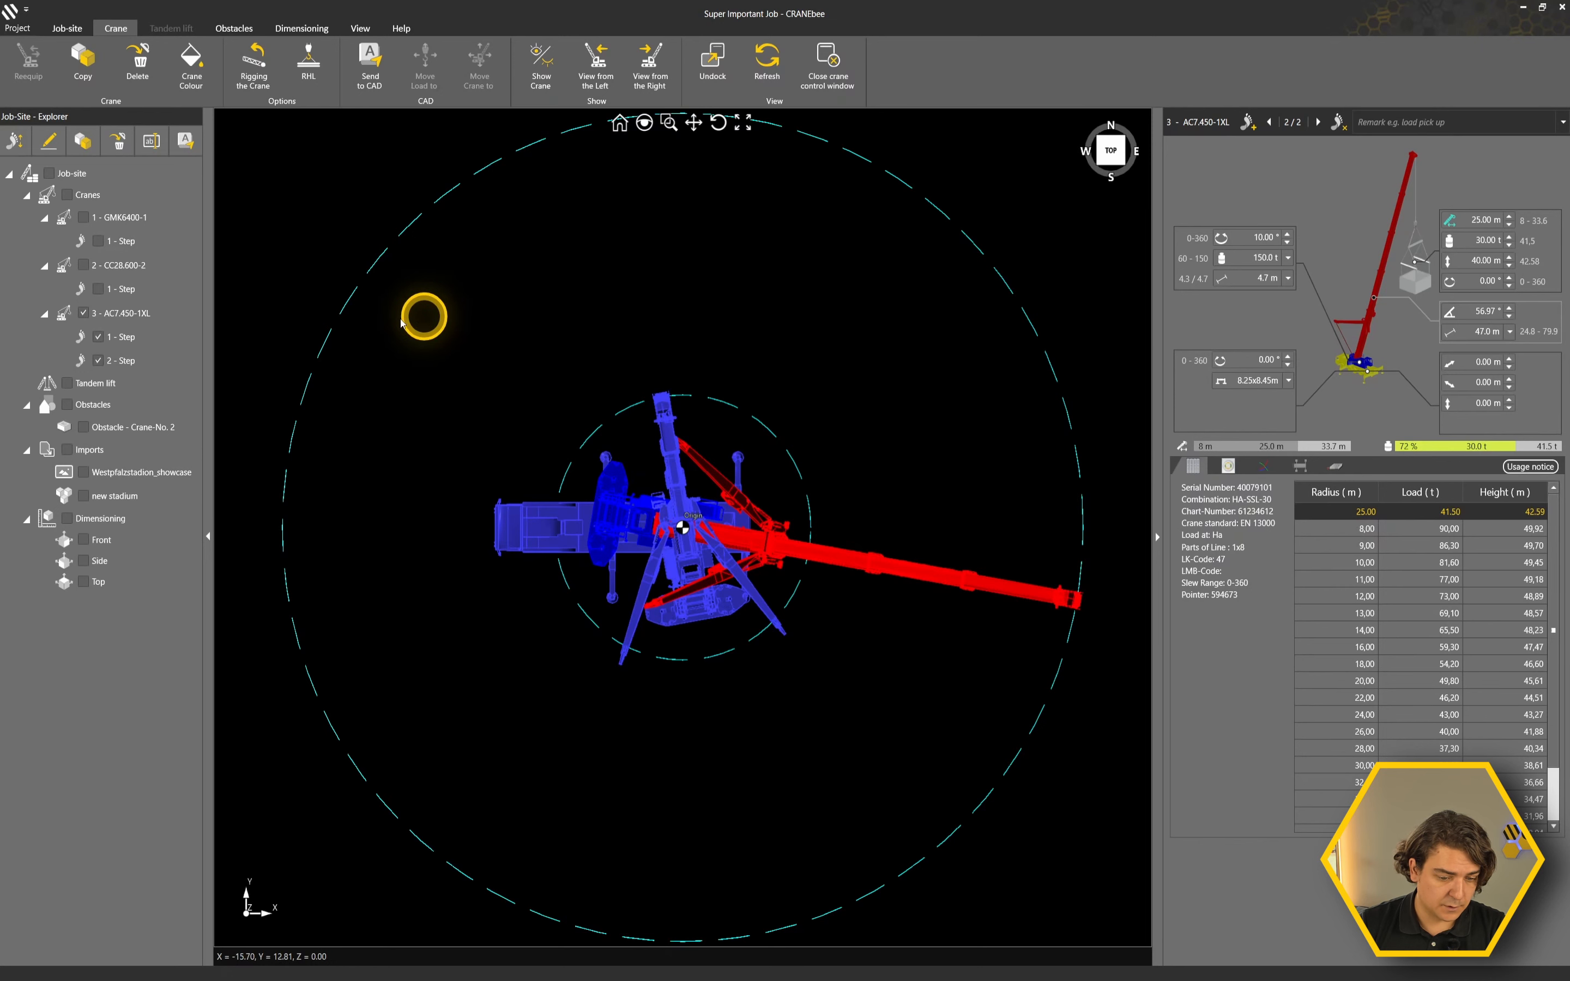
pyautogui.rightClick(127, 364)
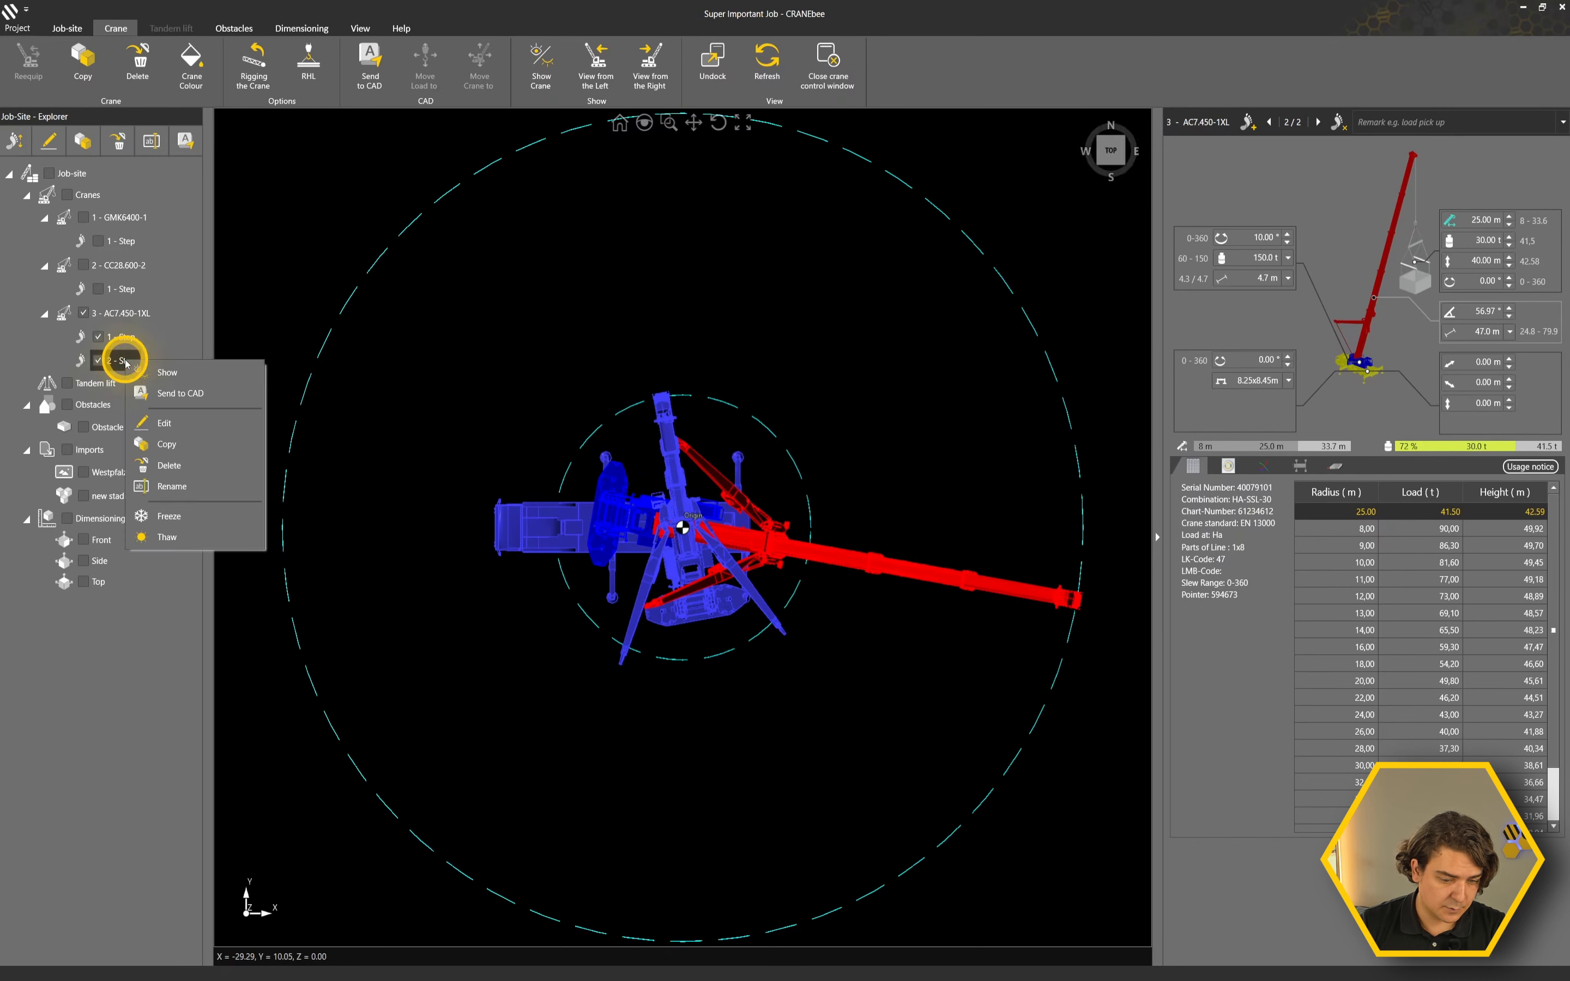
pyautogui.click(225, 446)
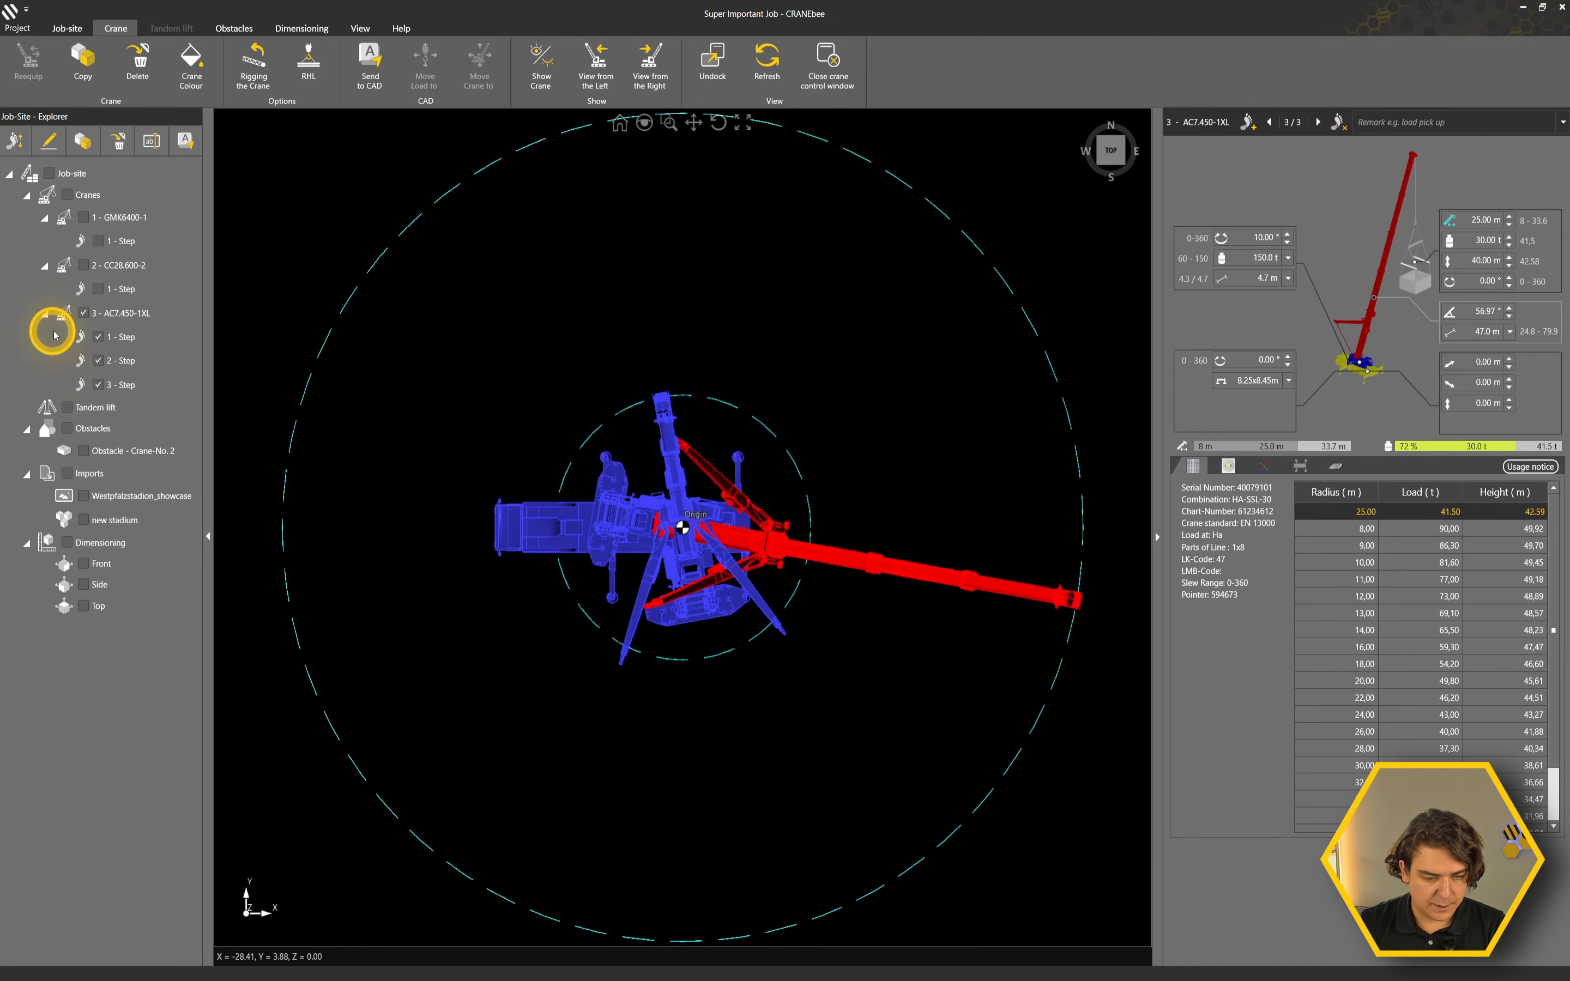
pyautogui.click(98, 361)
pyautogui.click(99, 361)
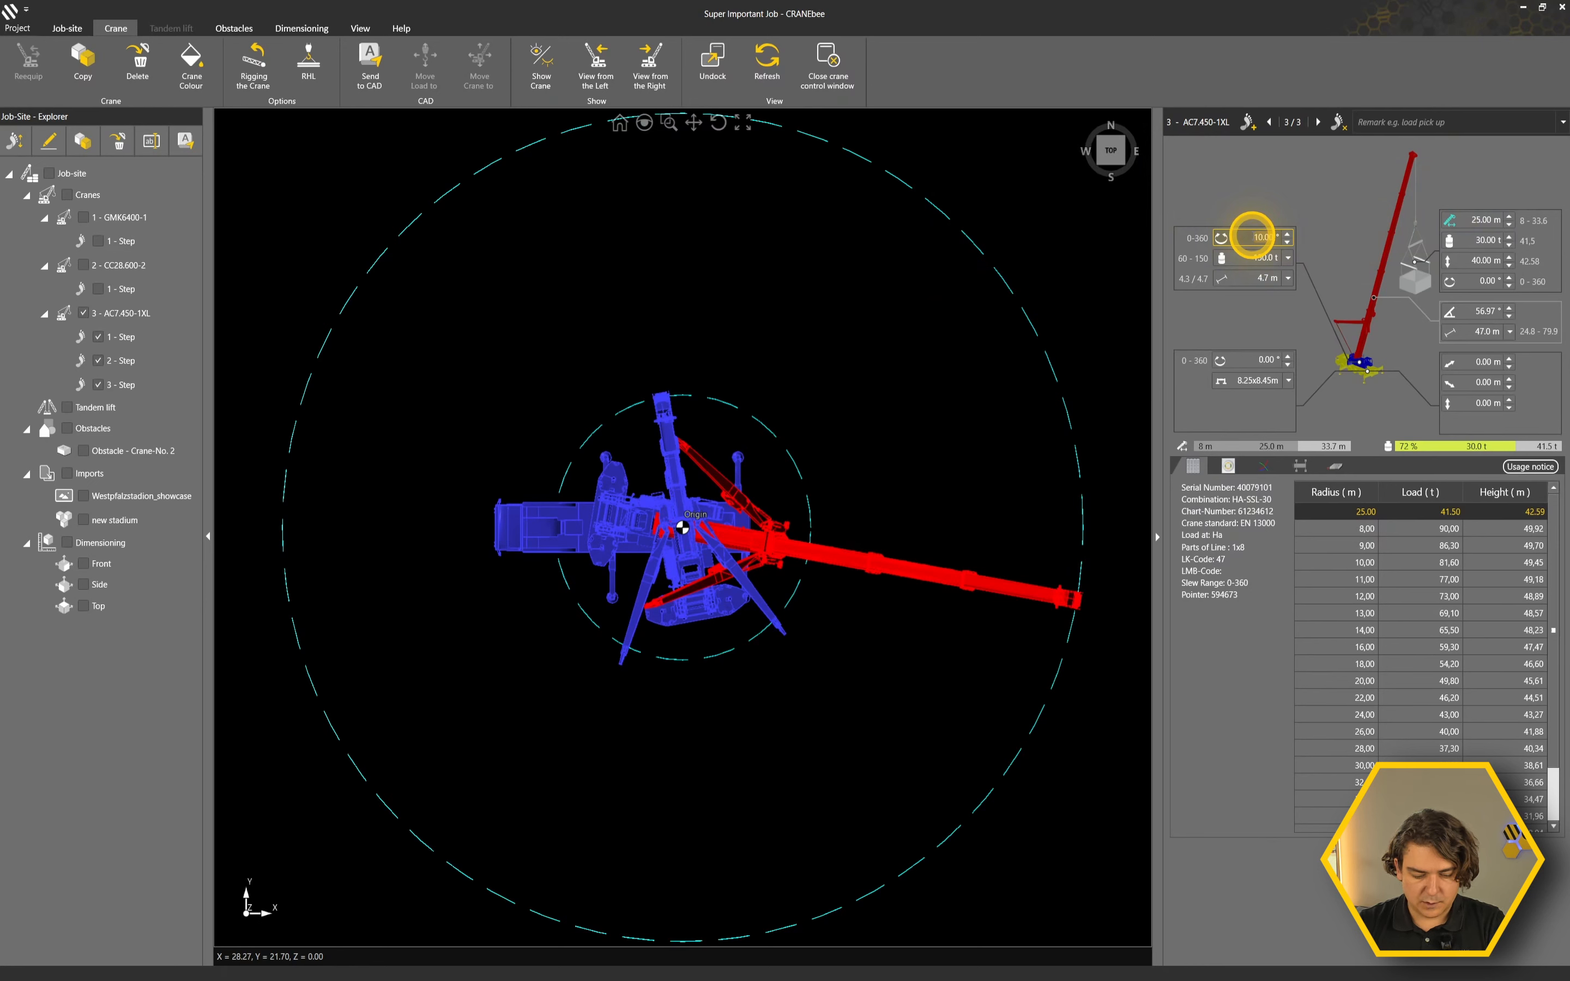
# Set the third crane step's slewing angle to 75° and its working radius to 30 m
pyautogui.write('75')
pyautogui.press('Return')
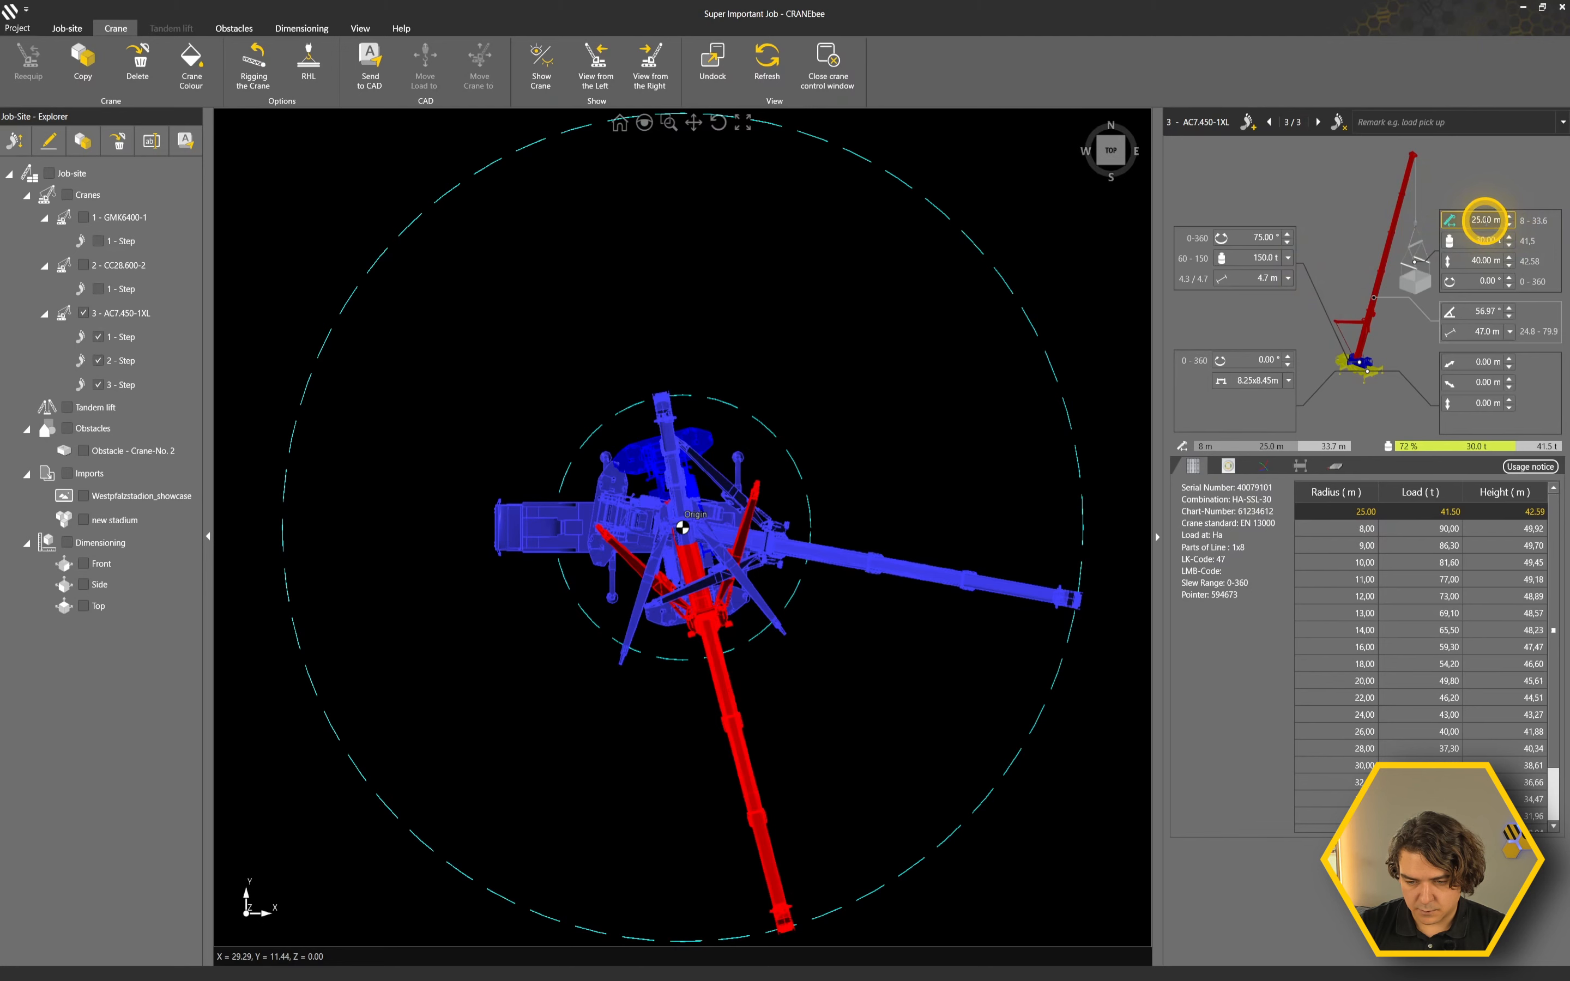
pyautogui.moveTo(1485, 221); pyautogui.dragTo(1371, 222)
pyautogui.write('30')
pyautogui.press('Return')
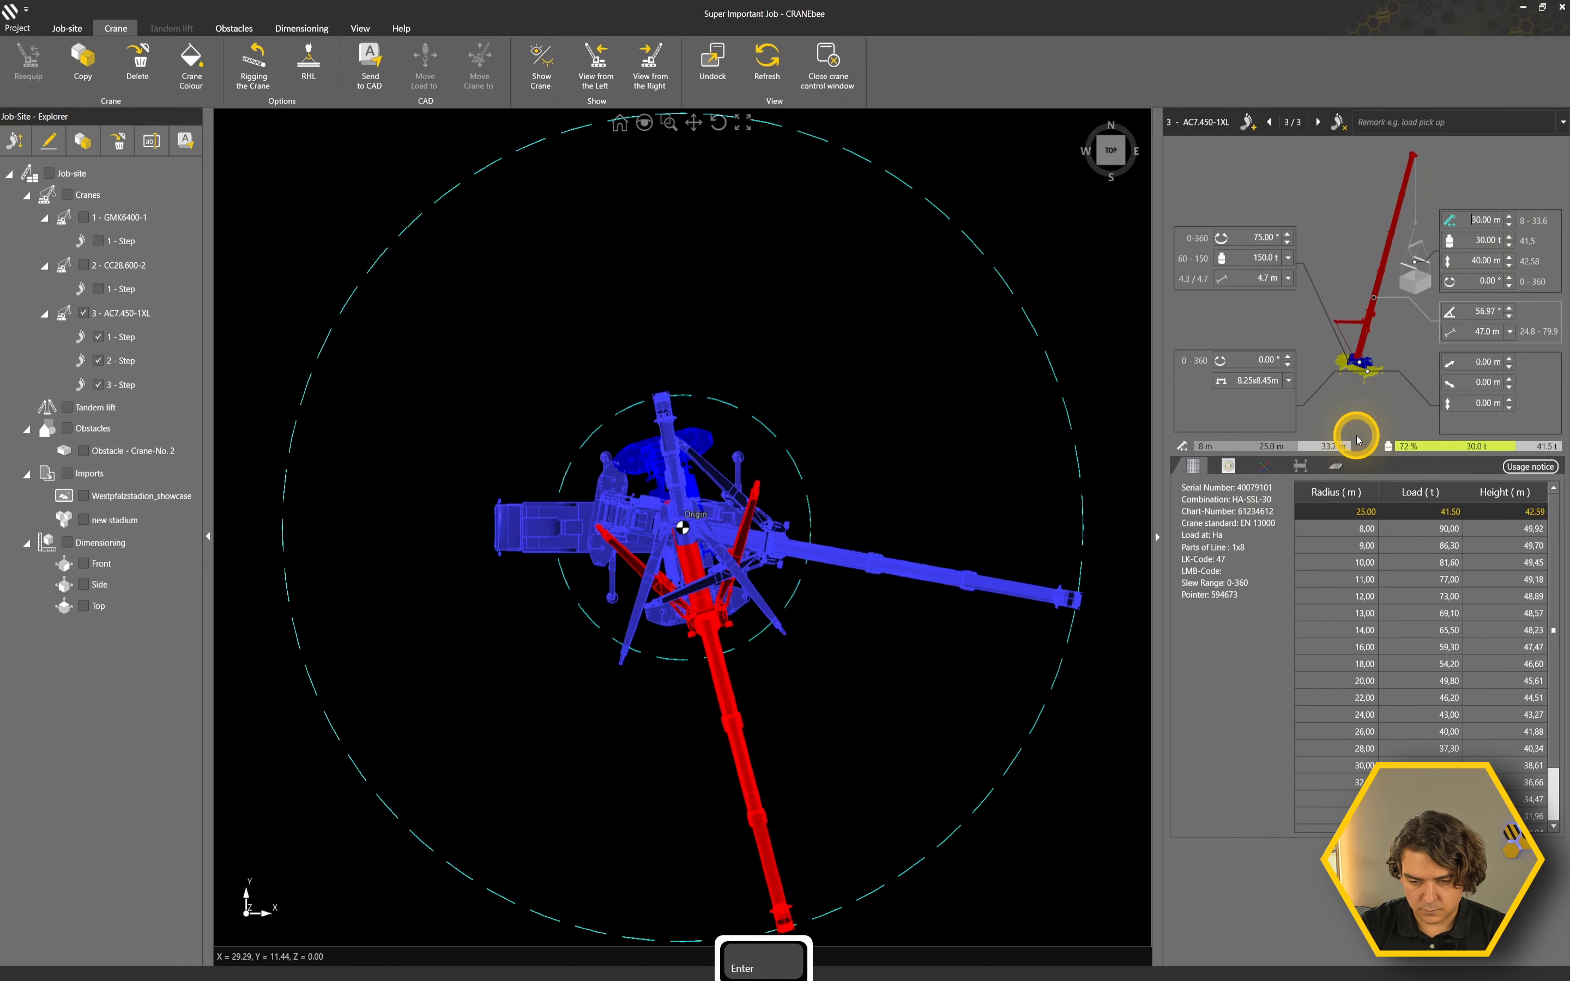
# Lower the load height of the third crane step to 2 m
pyautogui.click(1102, 159)
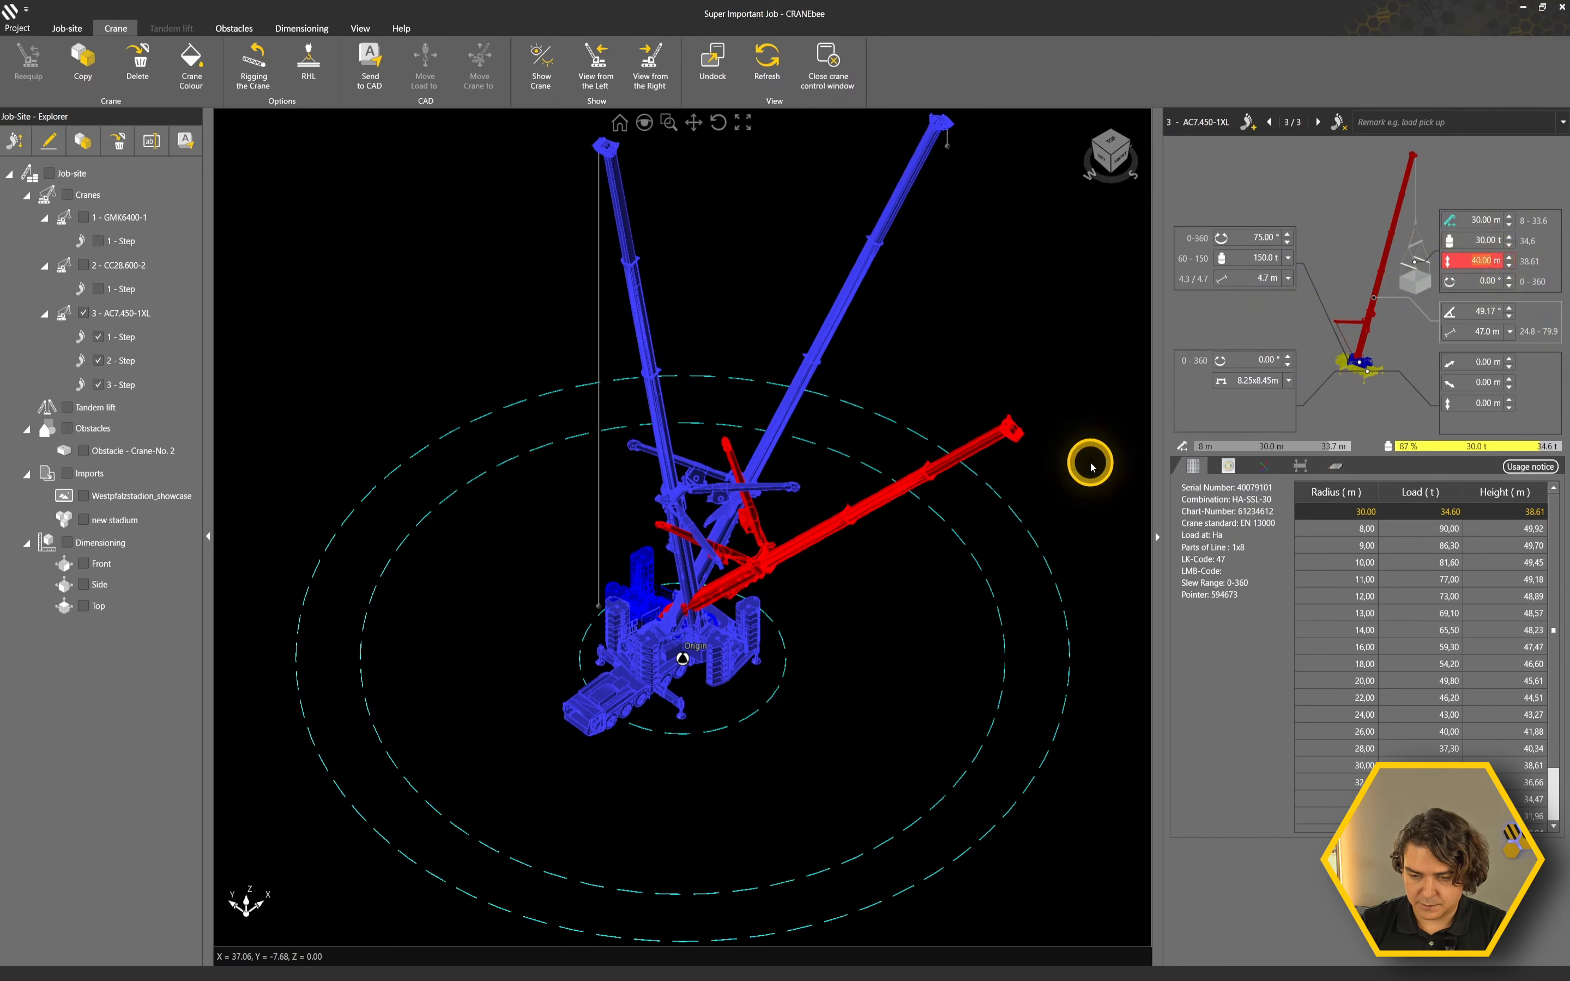
pyautogui.write('38')
pyautogui.press('Return')
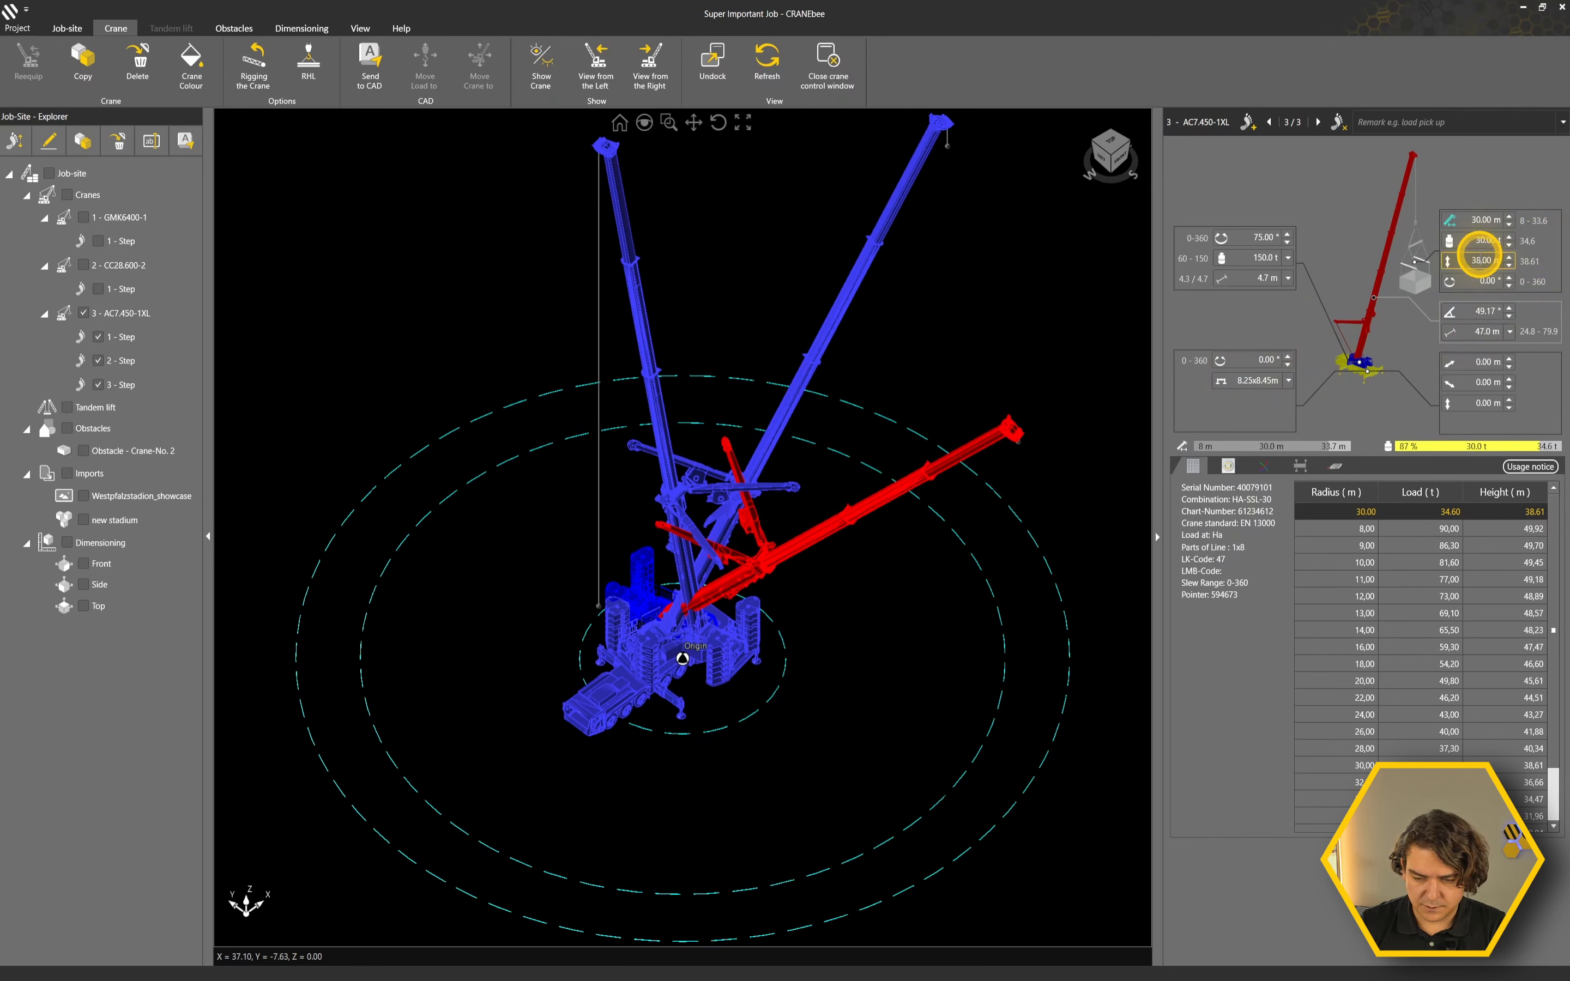
pyautogui.write('2')
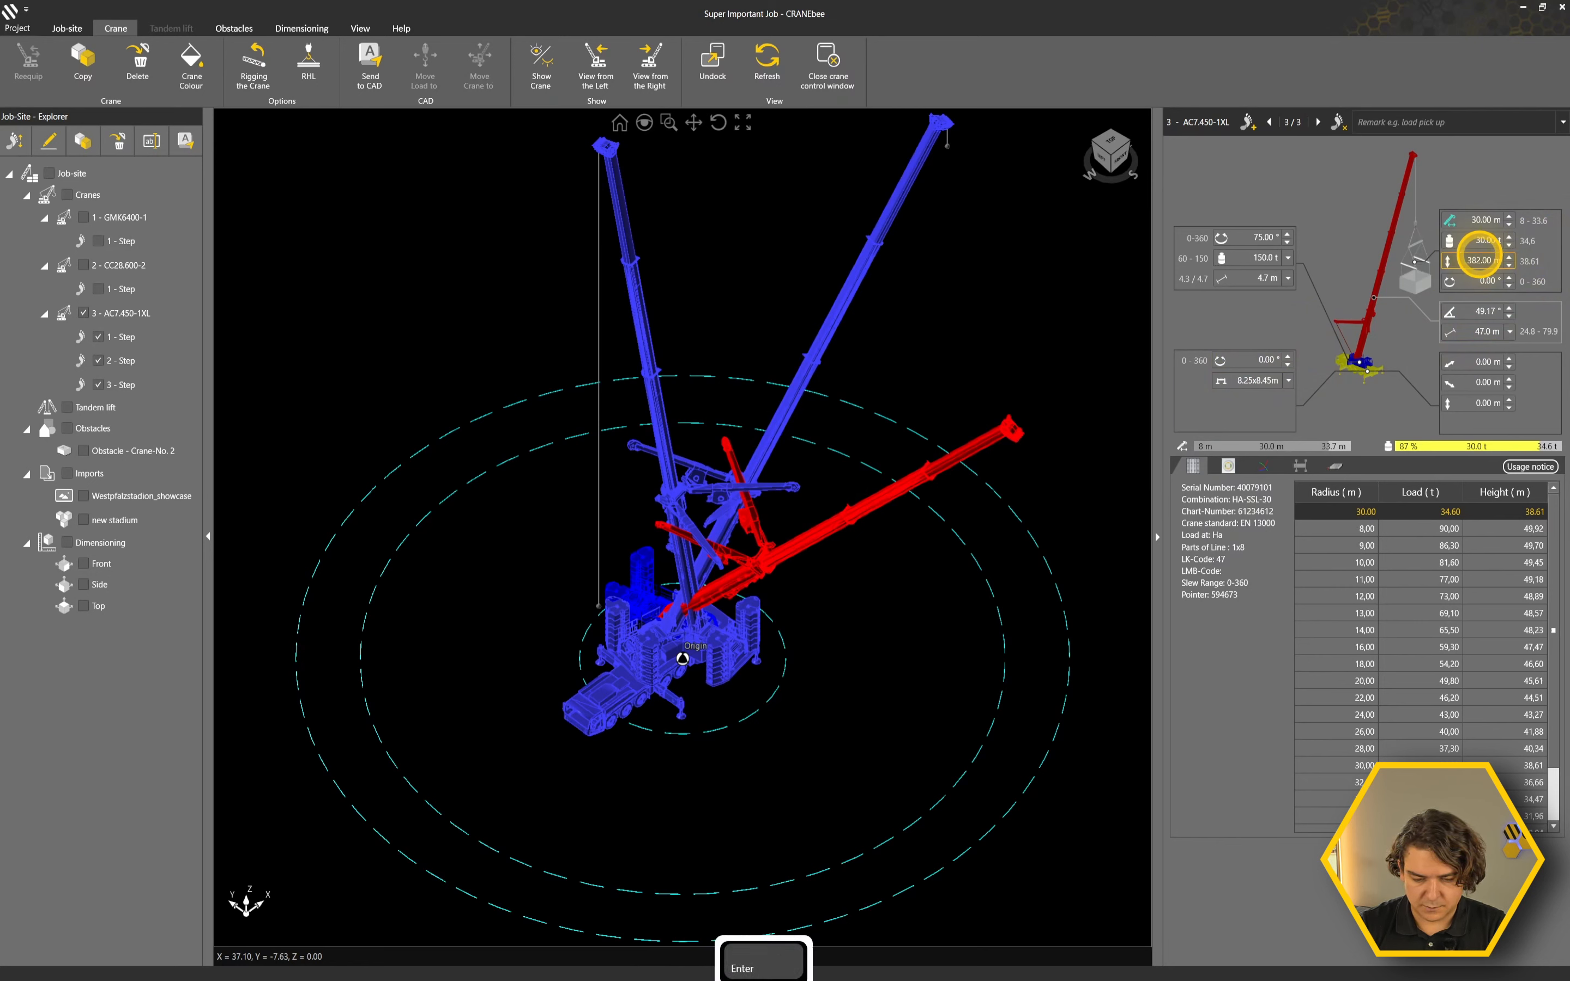
pyautogui.press('Return')
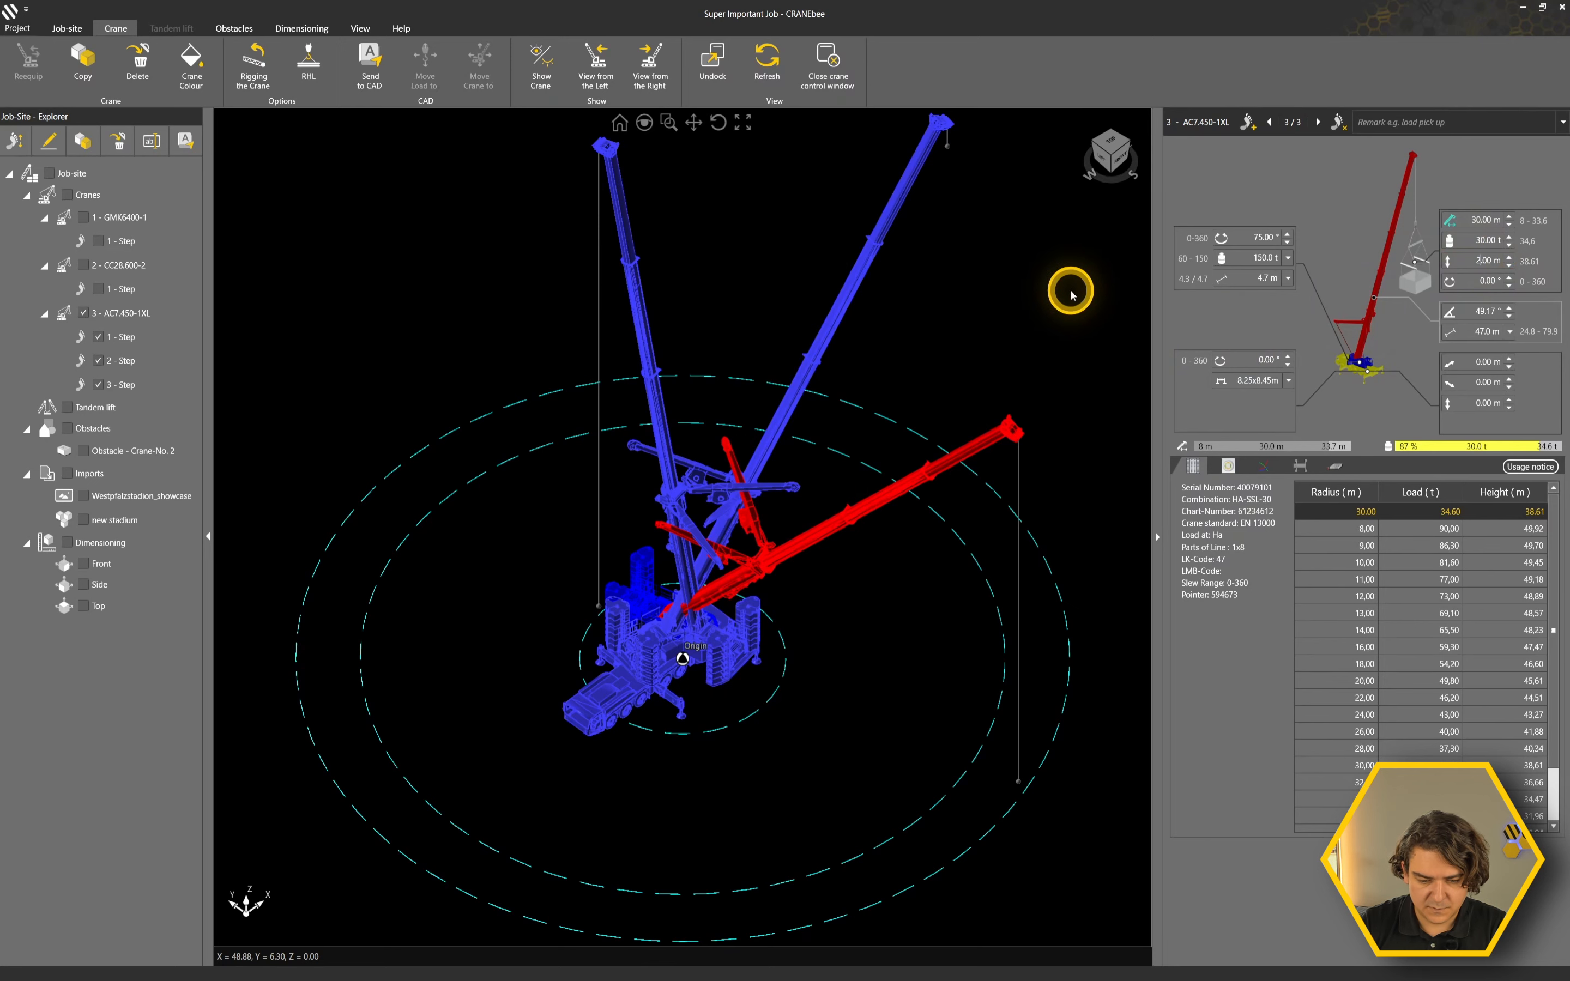
# Try to set the third crane step's remark to "Set Down"
pyautogui.scroll(2, 939, 473)
pyautogui.scroll(-2, 898, 412)
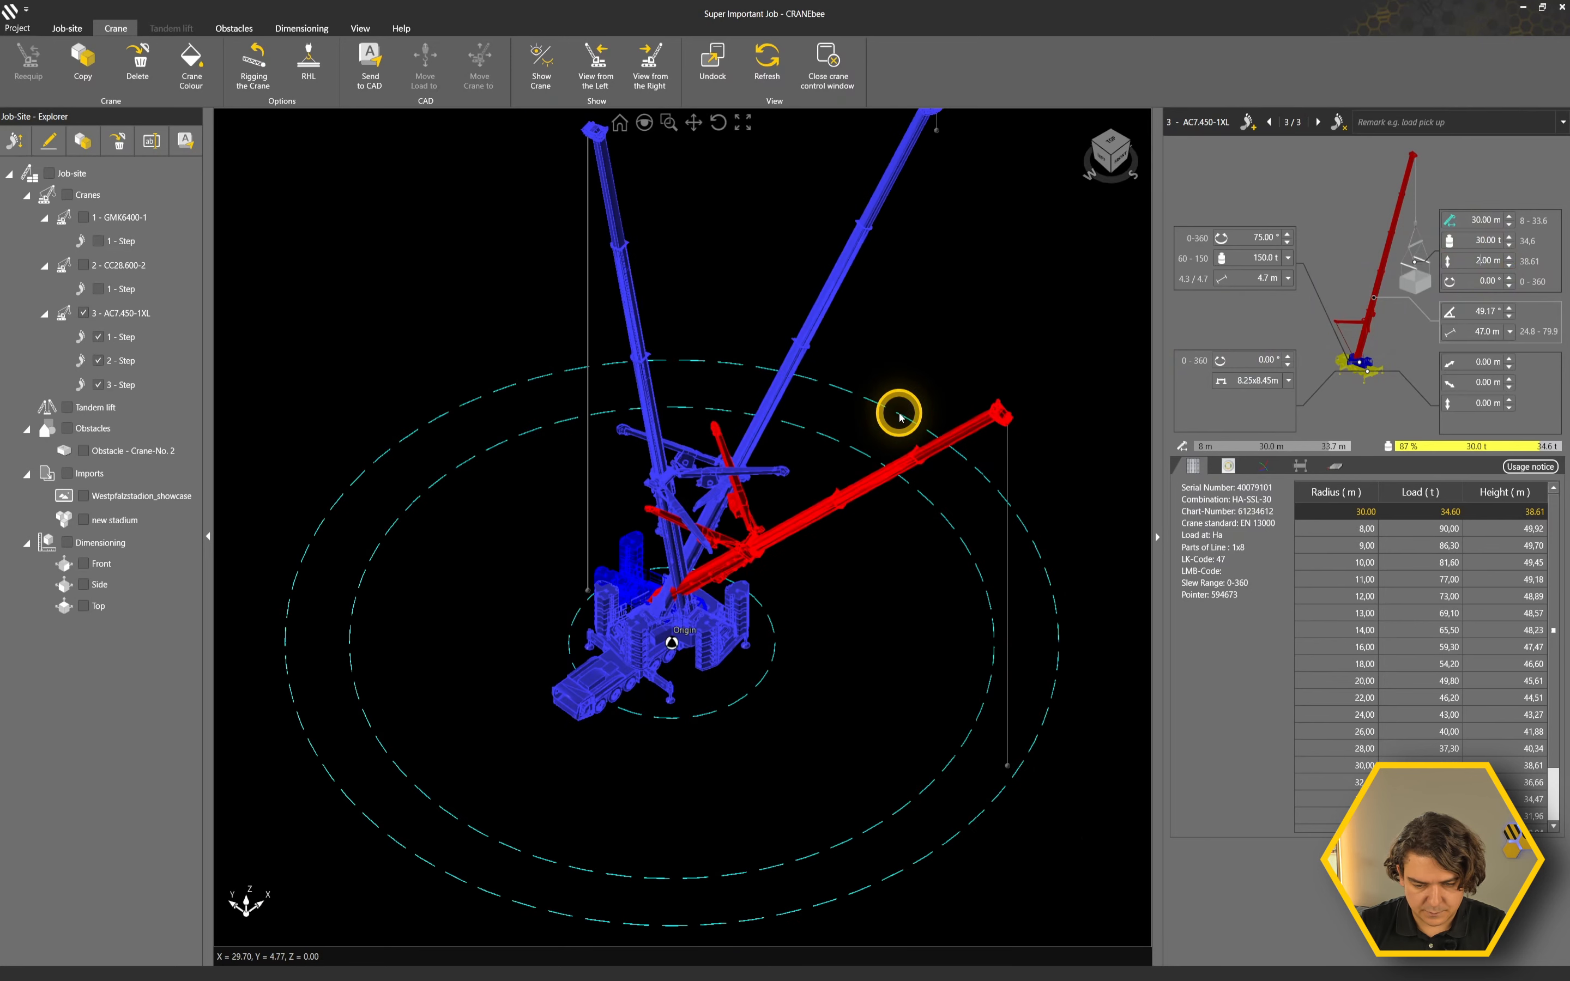
pyautogui.moveTo(714, 549); pyautogui.dragTo(744, 661, button='middle')
pyautogui.click(1438, 122)
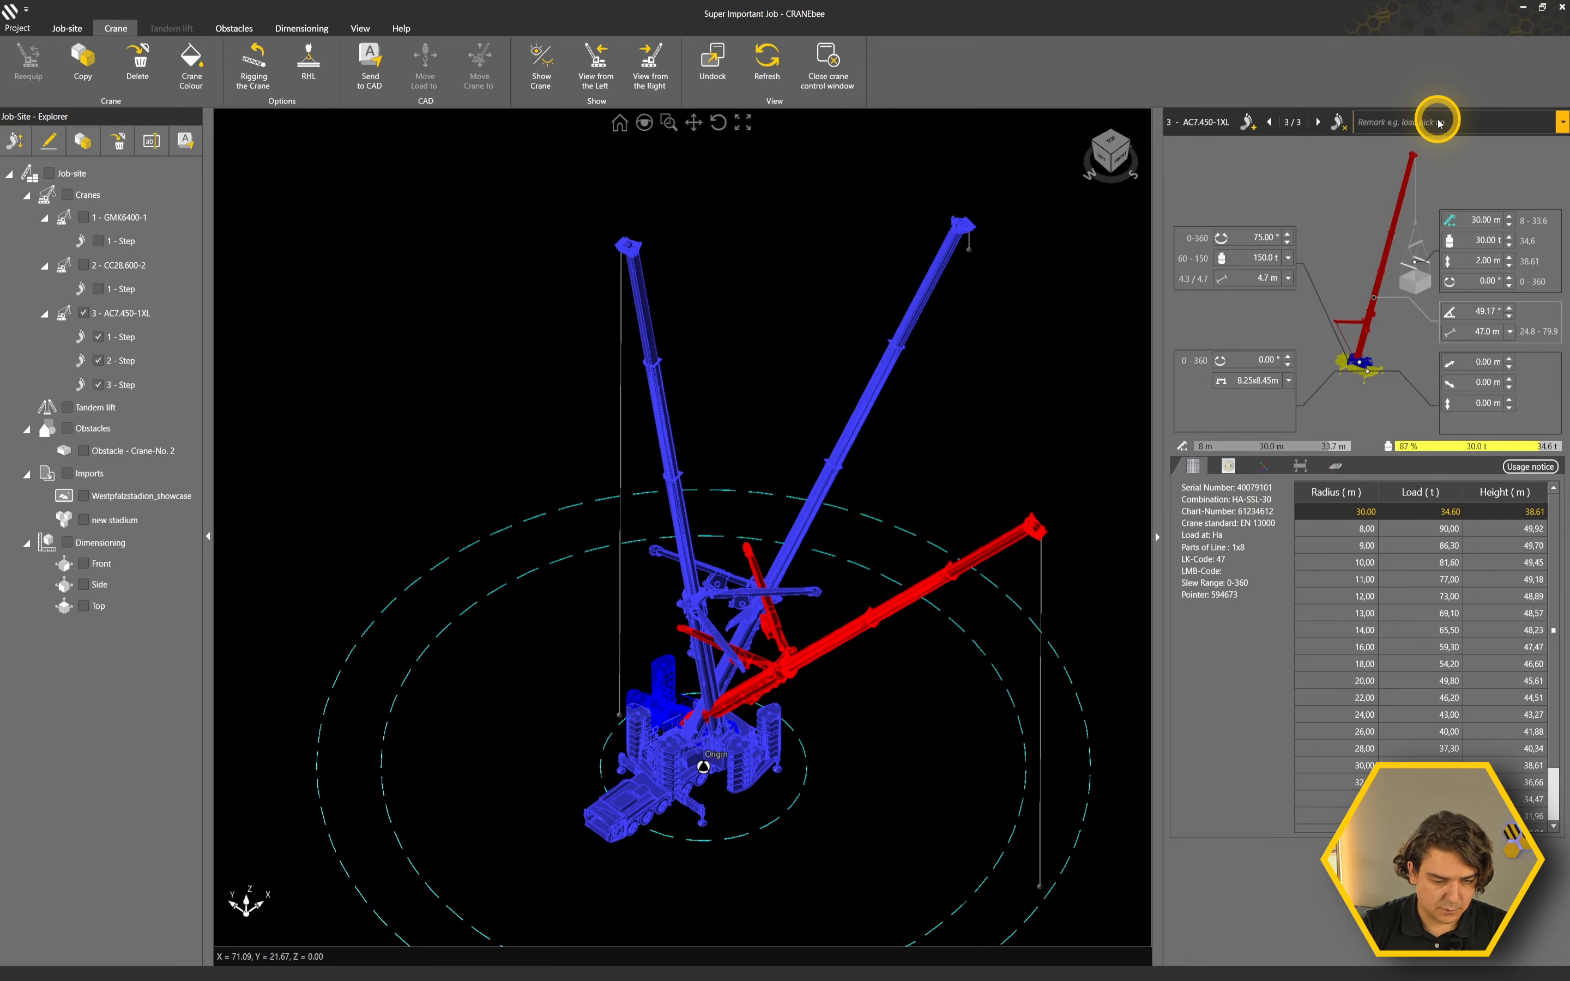
pyautogui.write('Set Down')
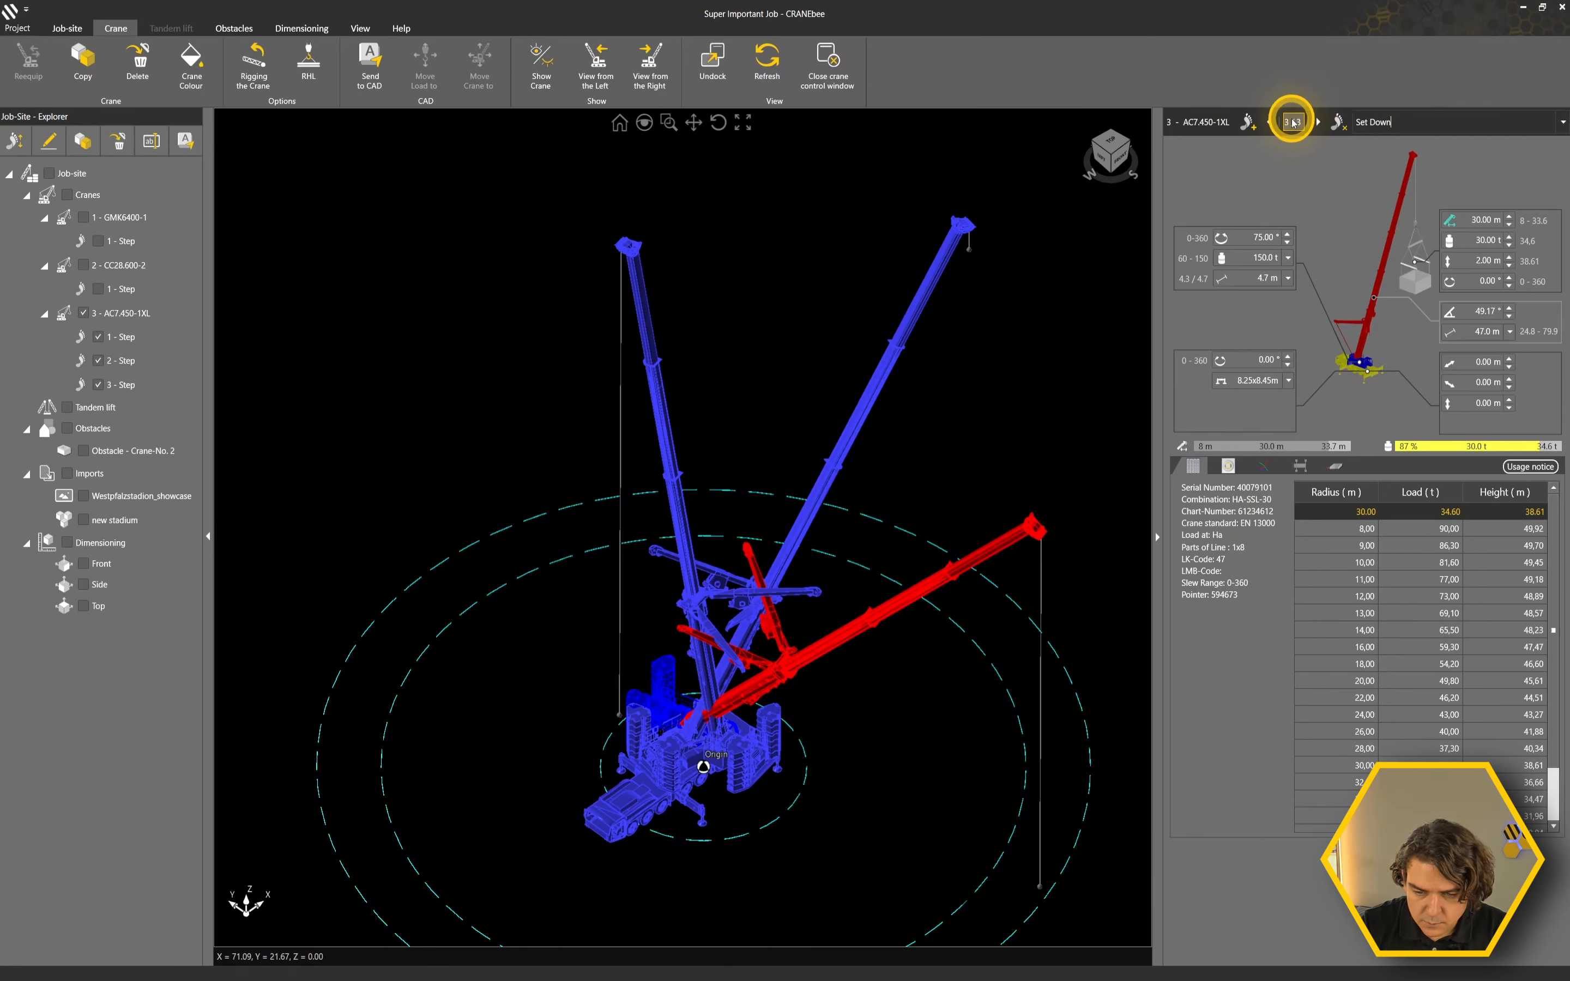
# Switch to the crane's second step and set its remark to "During Load"
pyautogui.click(1292, 122)
pyautogui.click(1296, 157)
pyautogui.click(770, 415)
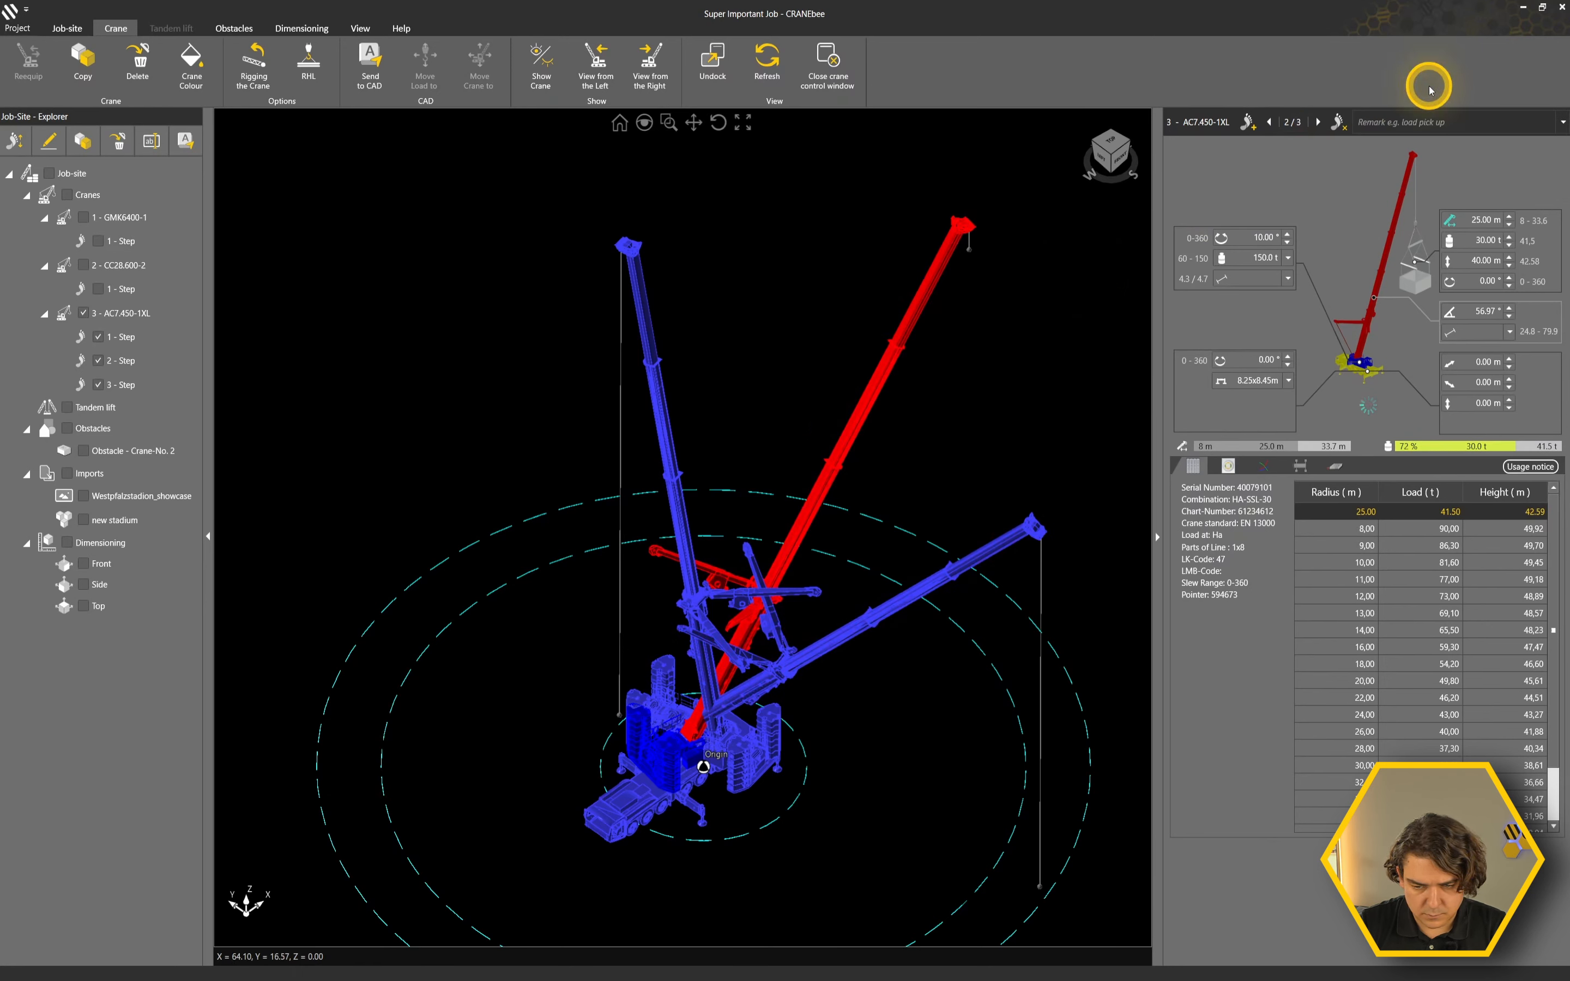
pyautogui.click(1414, 123)
pyautogui.write('During Load')
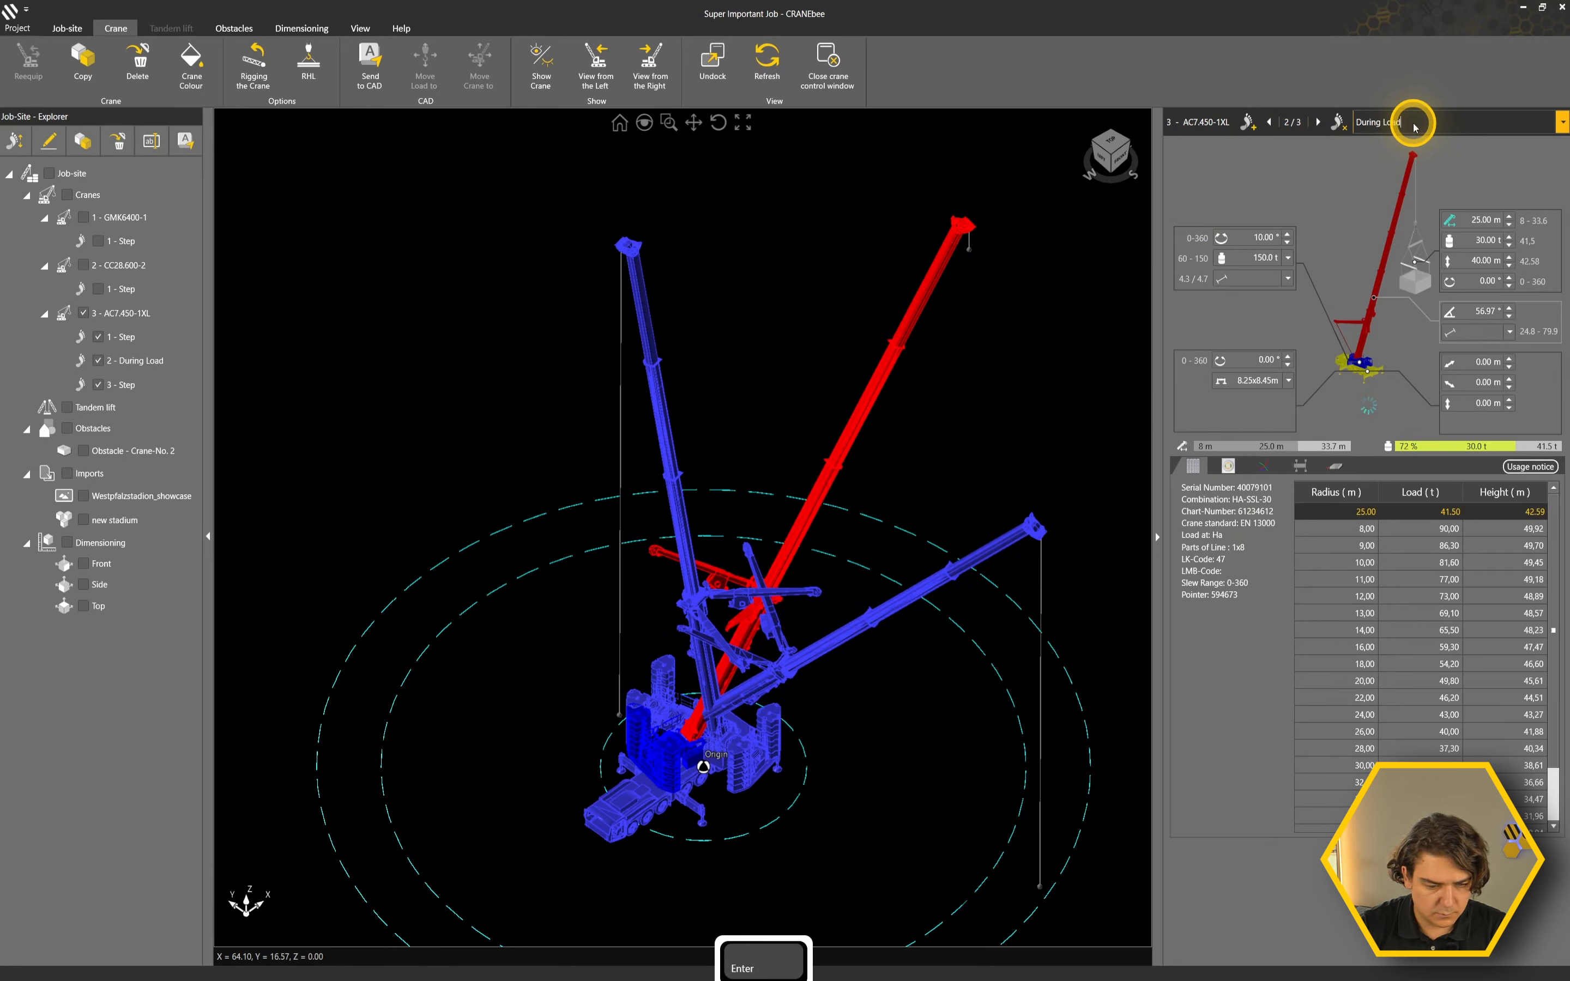
# Switch to the crane's first step and set its remark to "Setup"
pyautogui.click(1292, 122)
pyautogui.click(1286, 145)
pyautogui.click(1422, 122)
pyautogui.write('Setup')
pyautogui.press('Return')
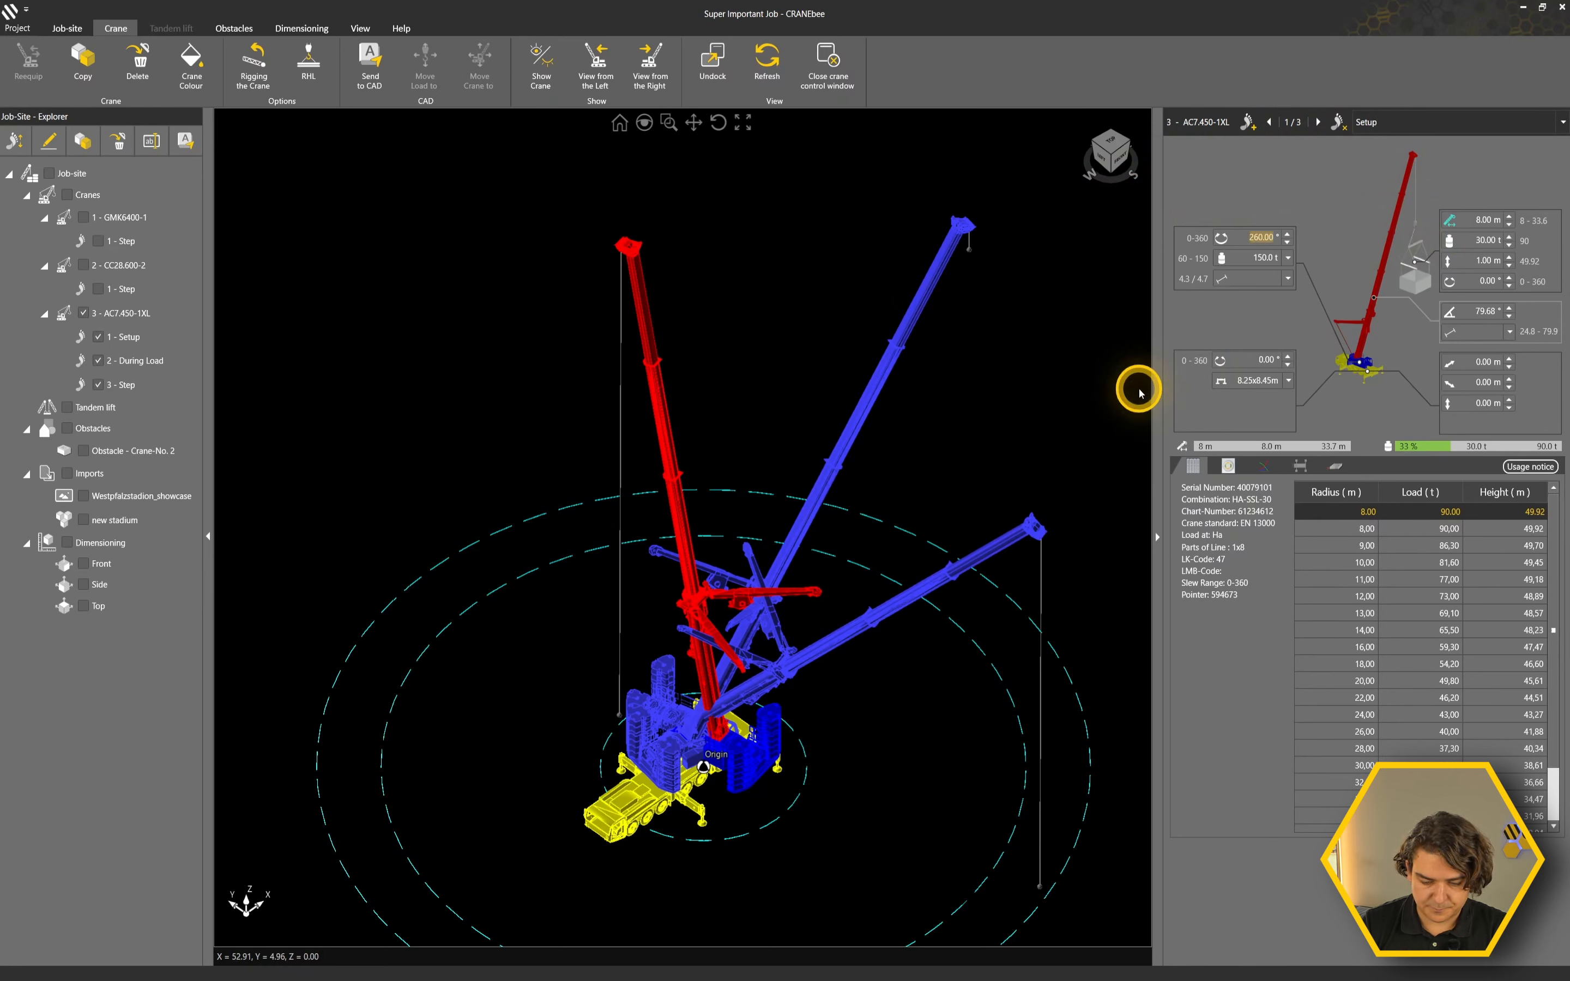
# Set the Setup step's slewing angle to 270° and offset the crane's position by 20 m along the X axis
pyautogui.write('27')
pyautogui.press('Return')
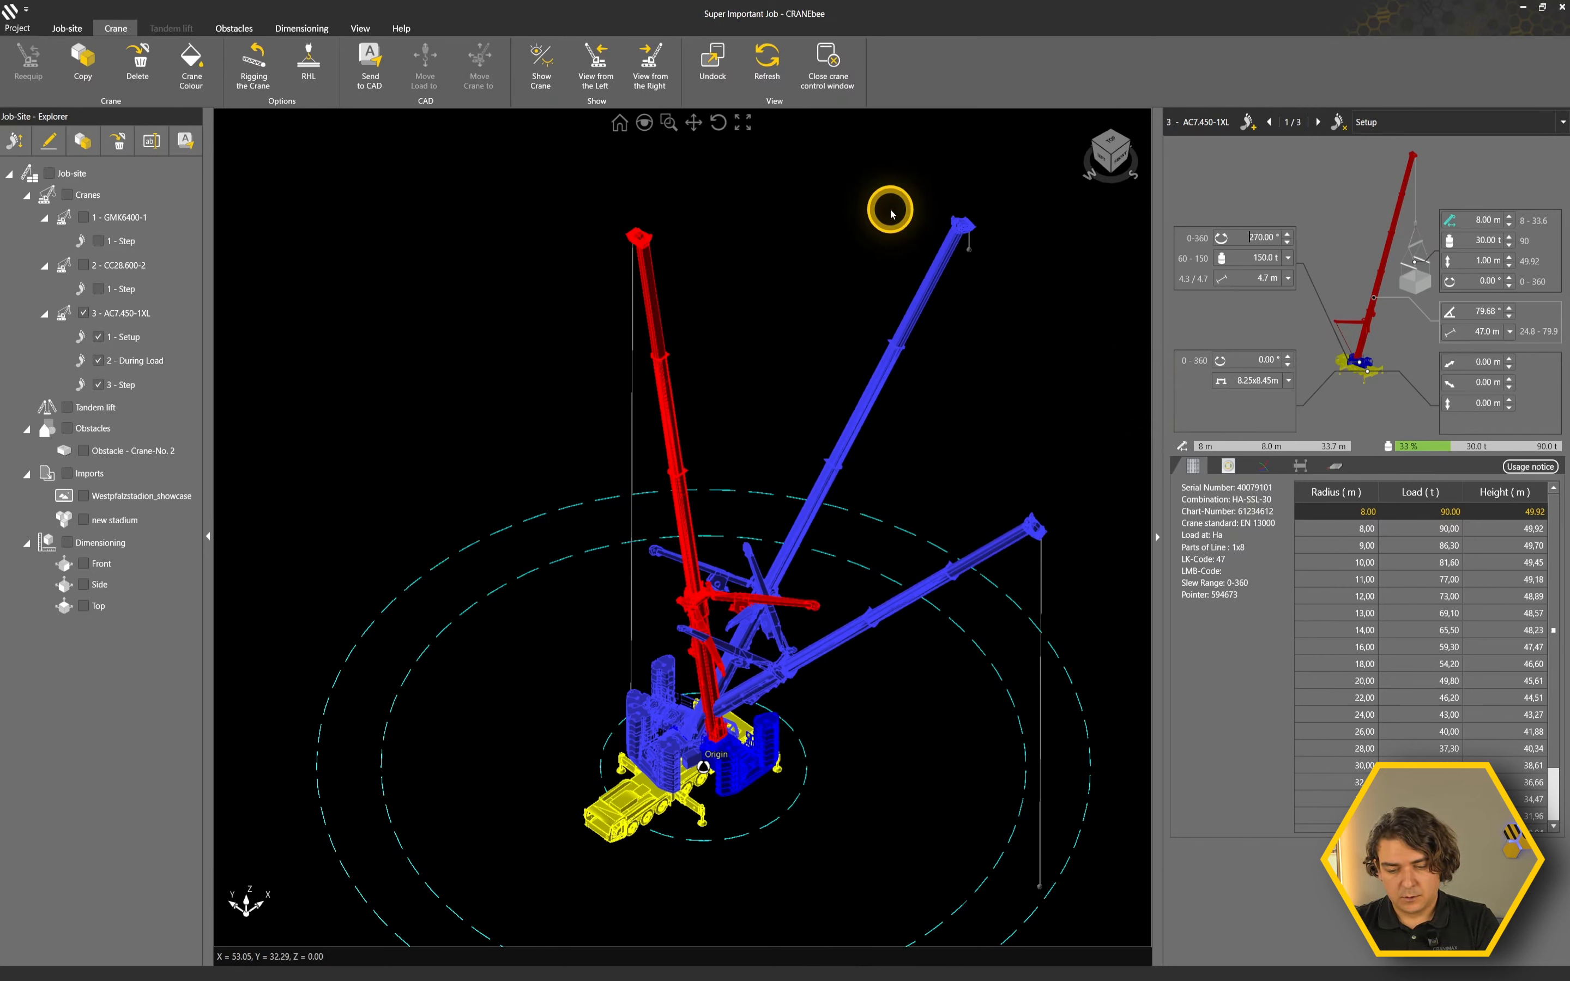
pyautogui.scroll(6, 681, 837)
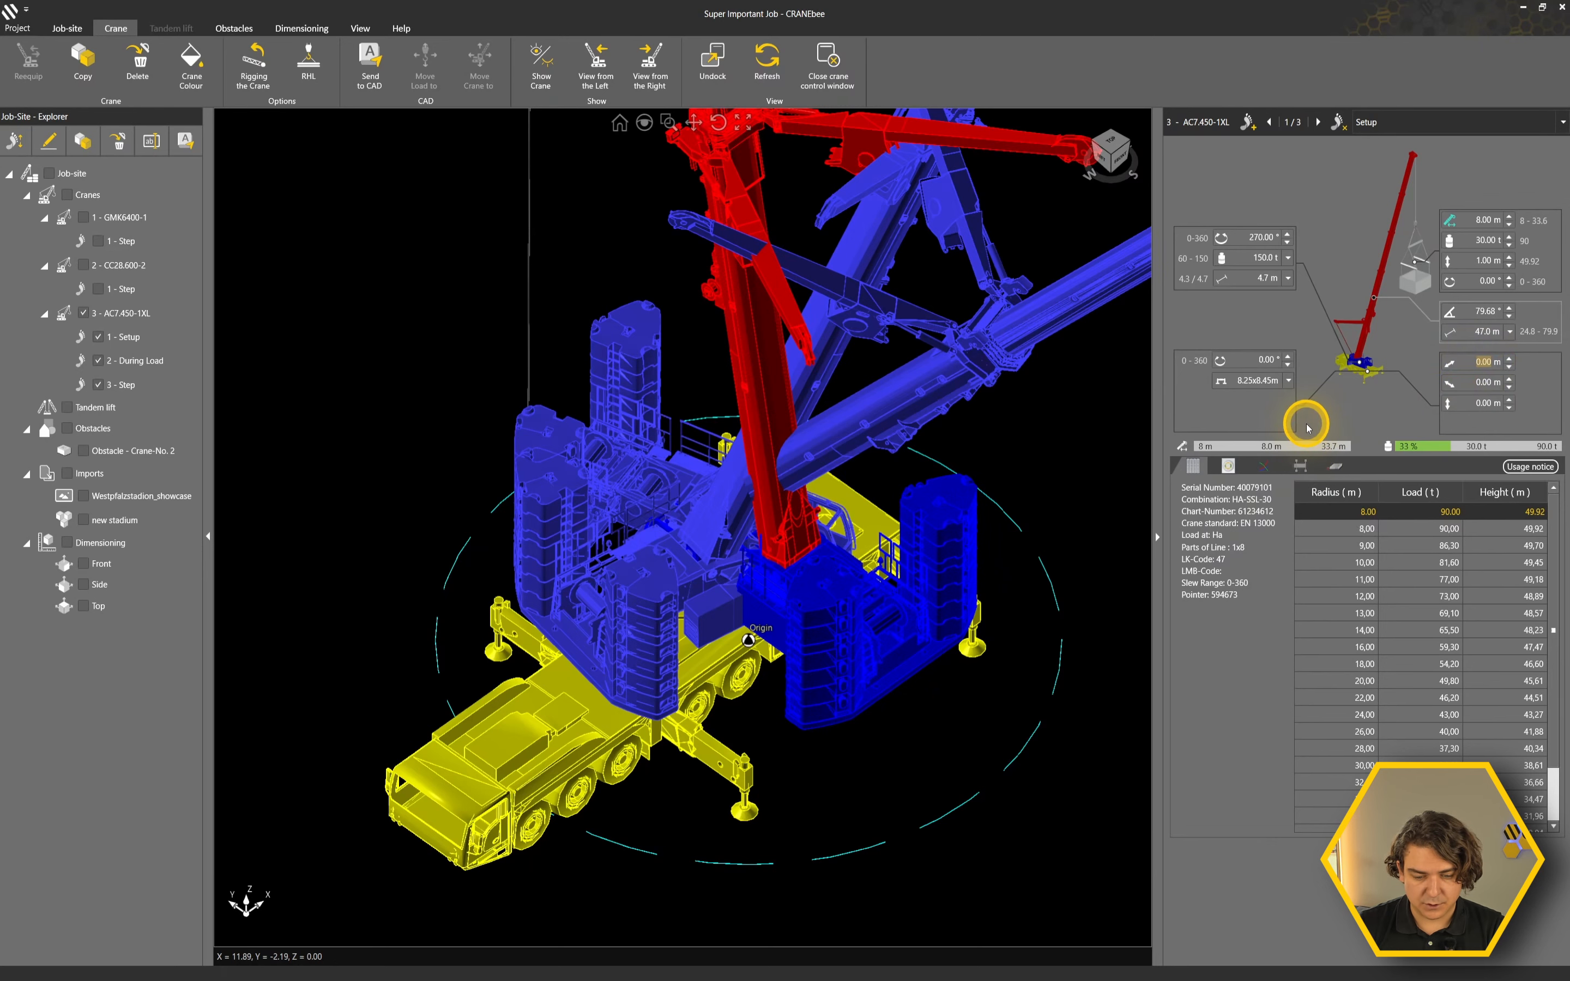
pyautogui.write('20')
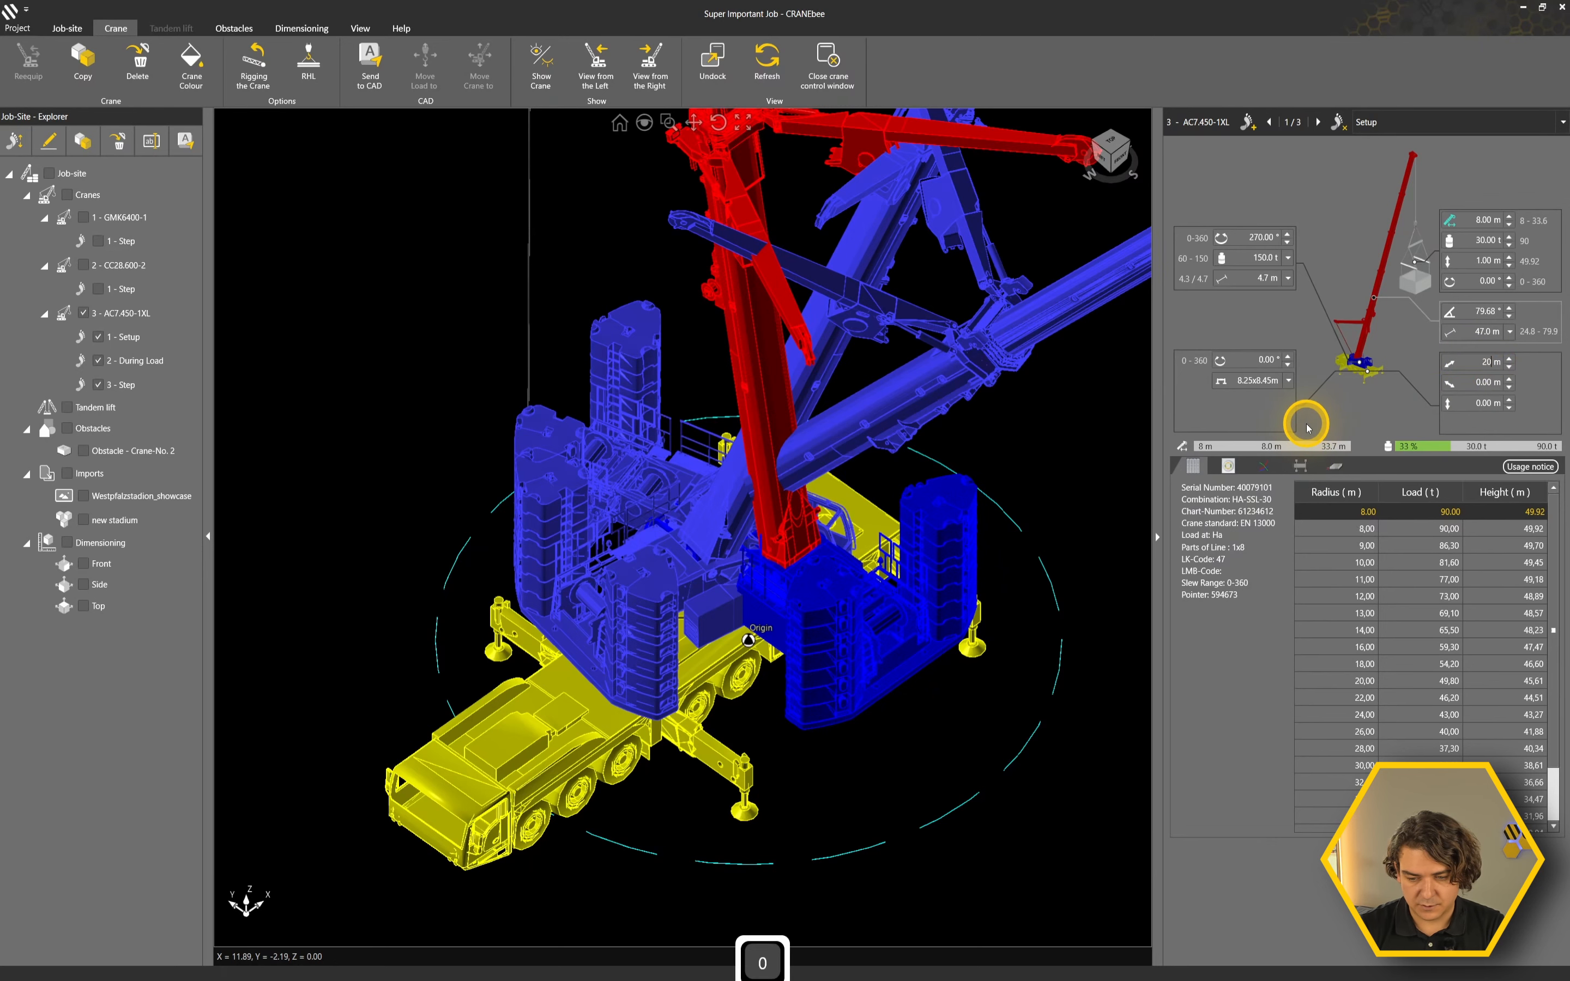
pyautogui.press('Return')
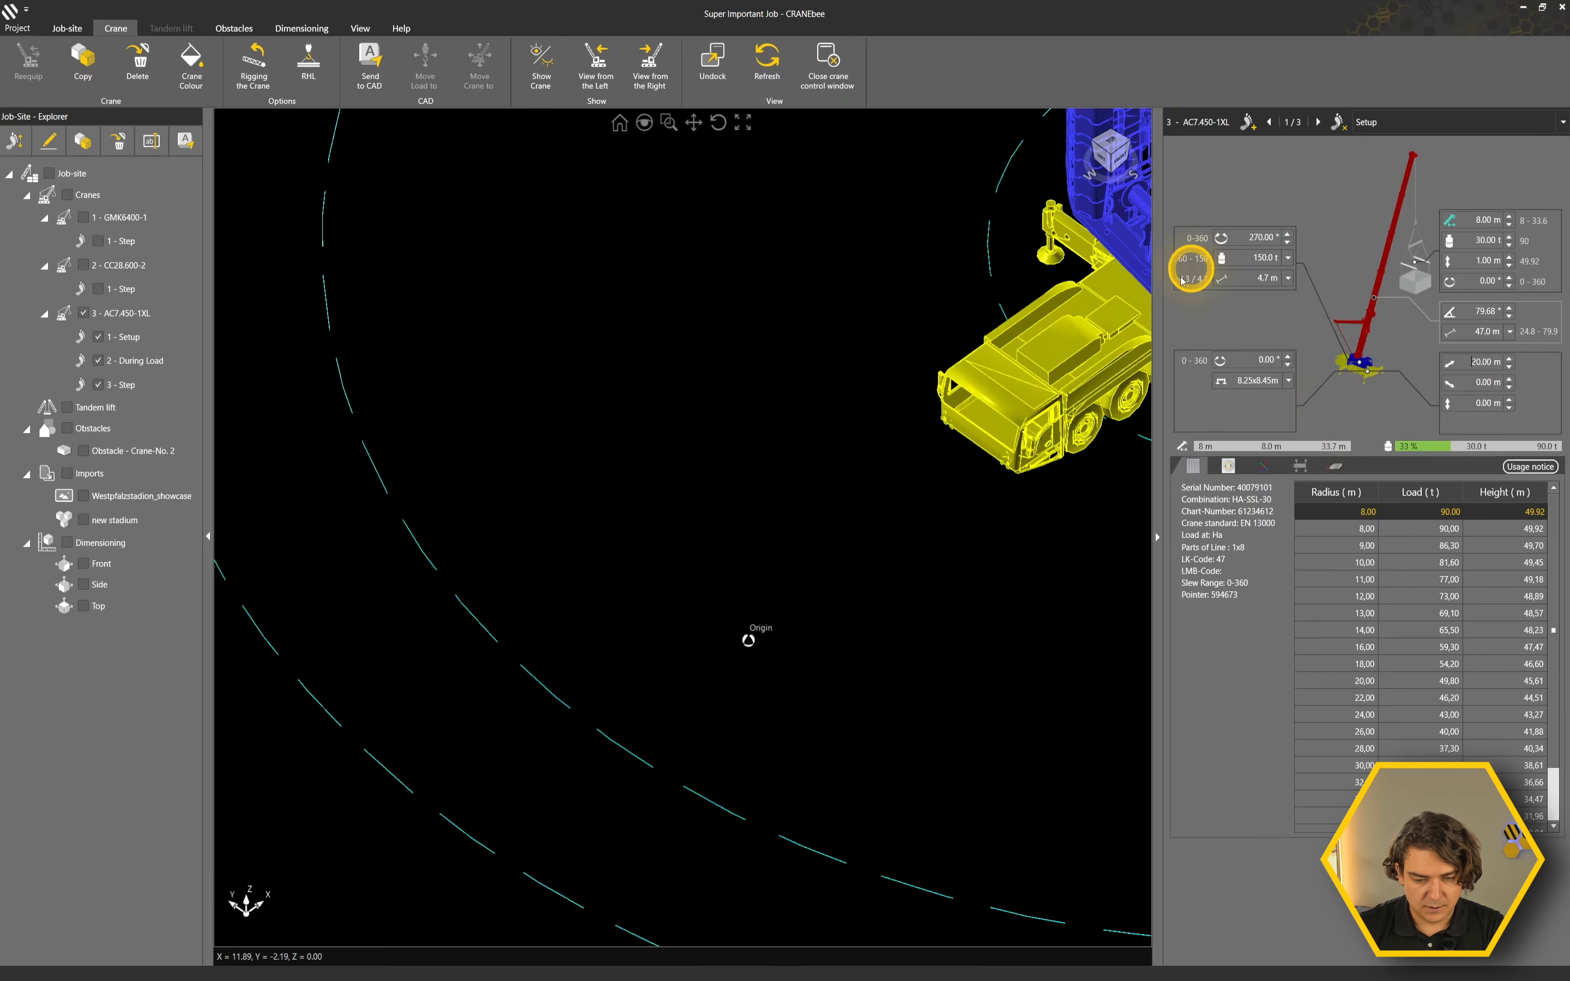
pyautogui.moveTo(993, 371); pyautogui.dragTo(458, 759, button='middle')
pyautogui.scroll(-5, 458, 764)
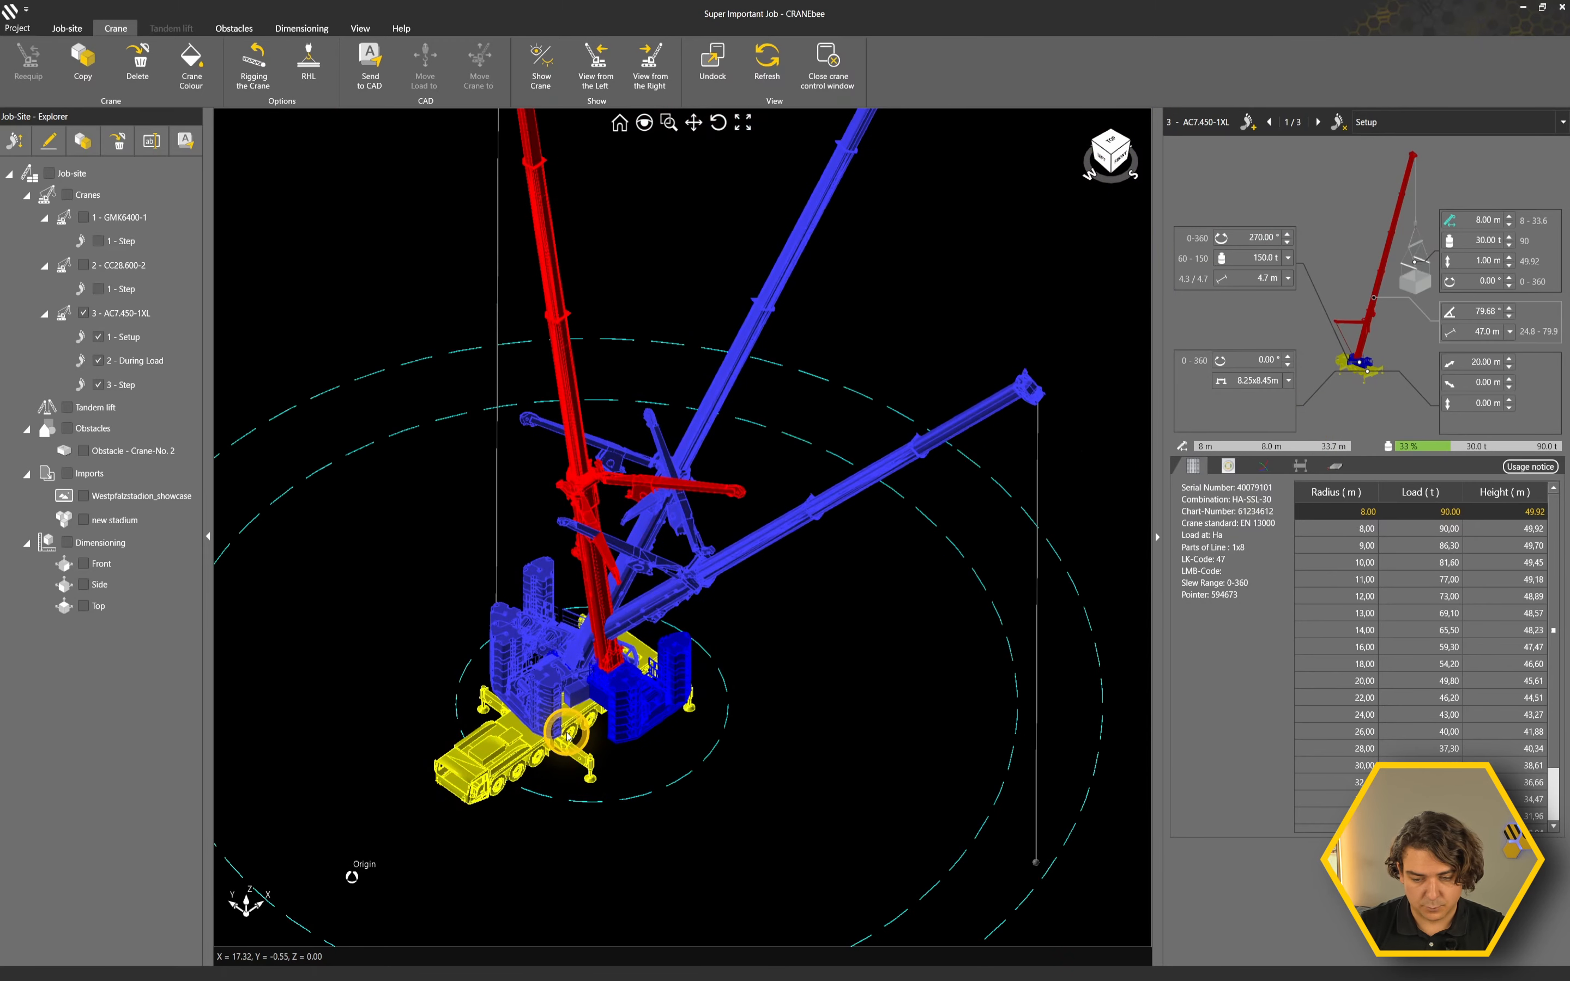
pyautogui.scroll(-3, 566, 735)
pyautogui.moveTo(581, 529); pyautogui.dragTo(641, 548, button='middle')
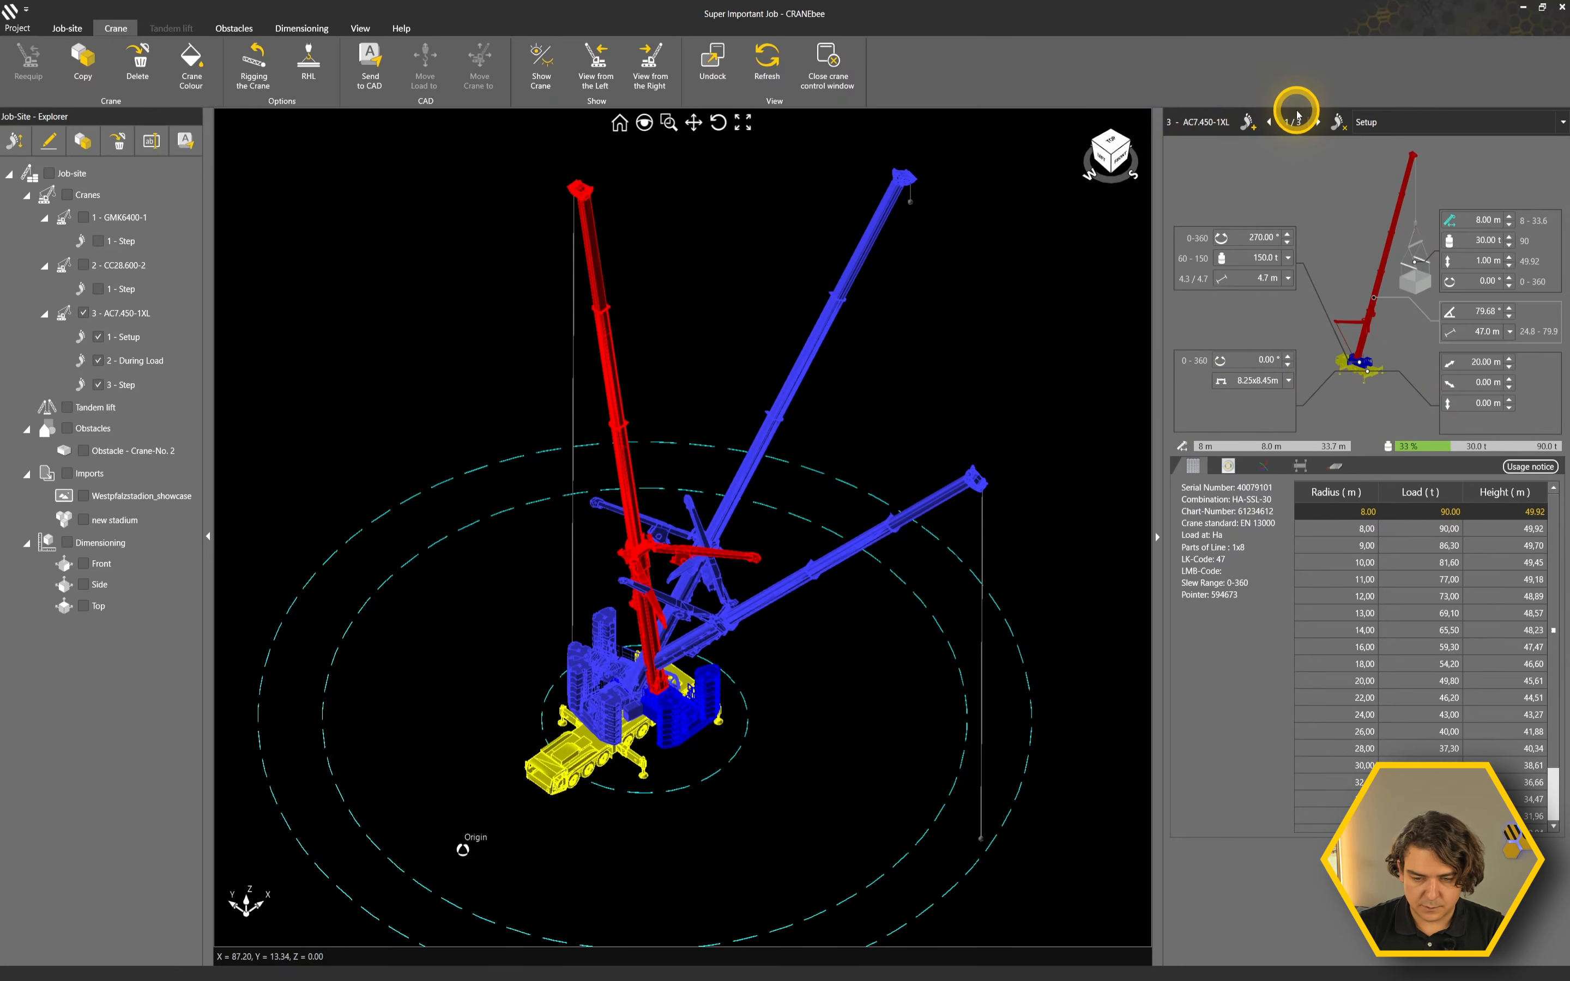
# Browse forward and back through the crane's steps and jump to the third step
pyautogui.click(1317, 122)
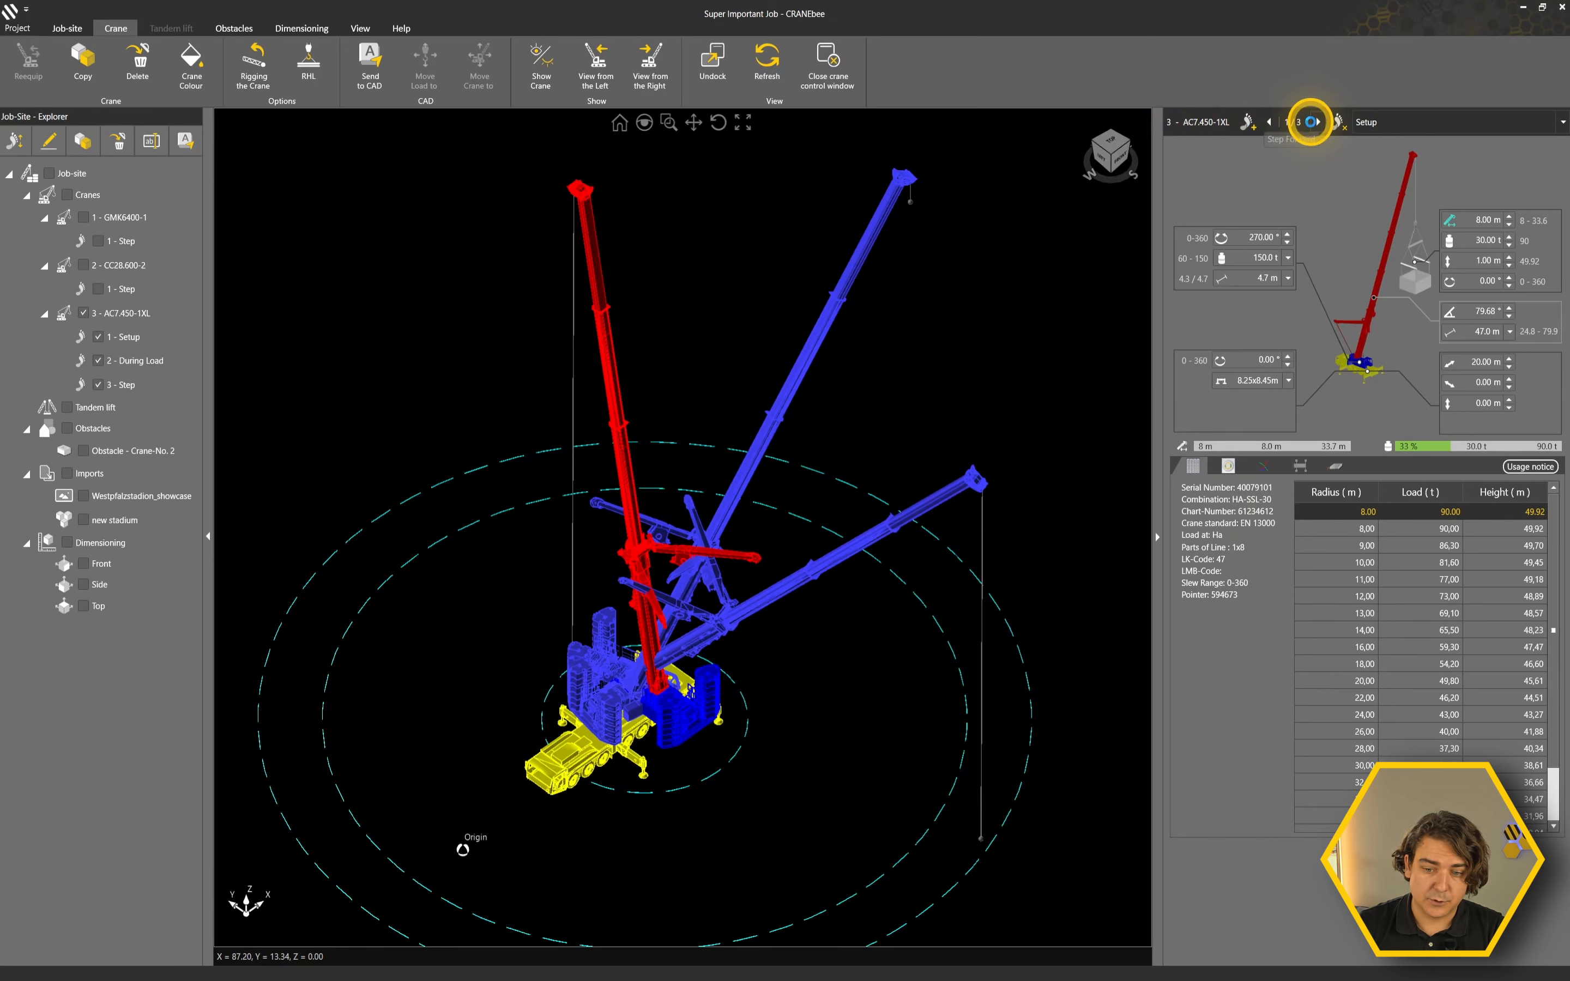
pyautogui.click(1266, 123)
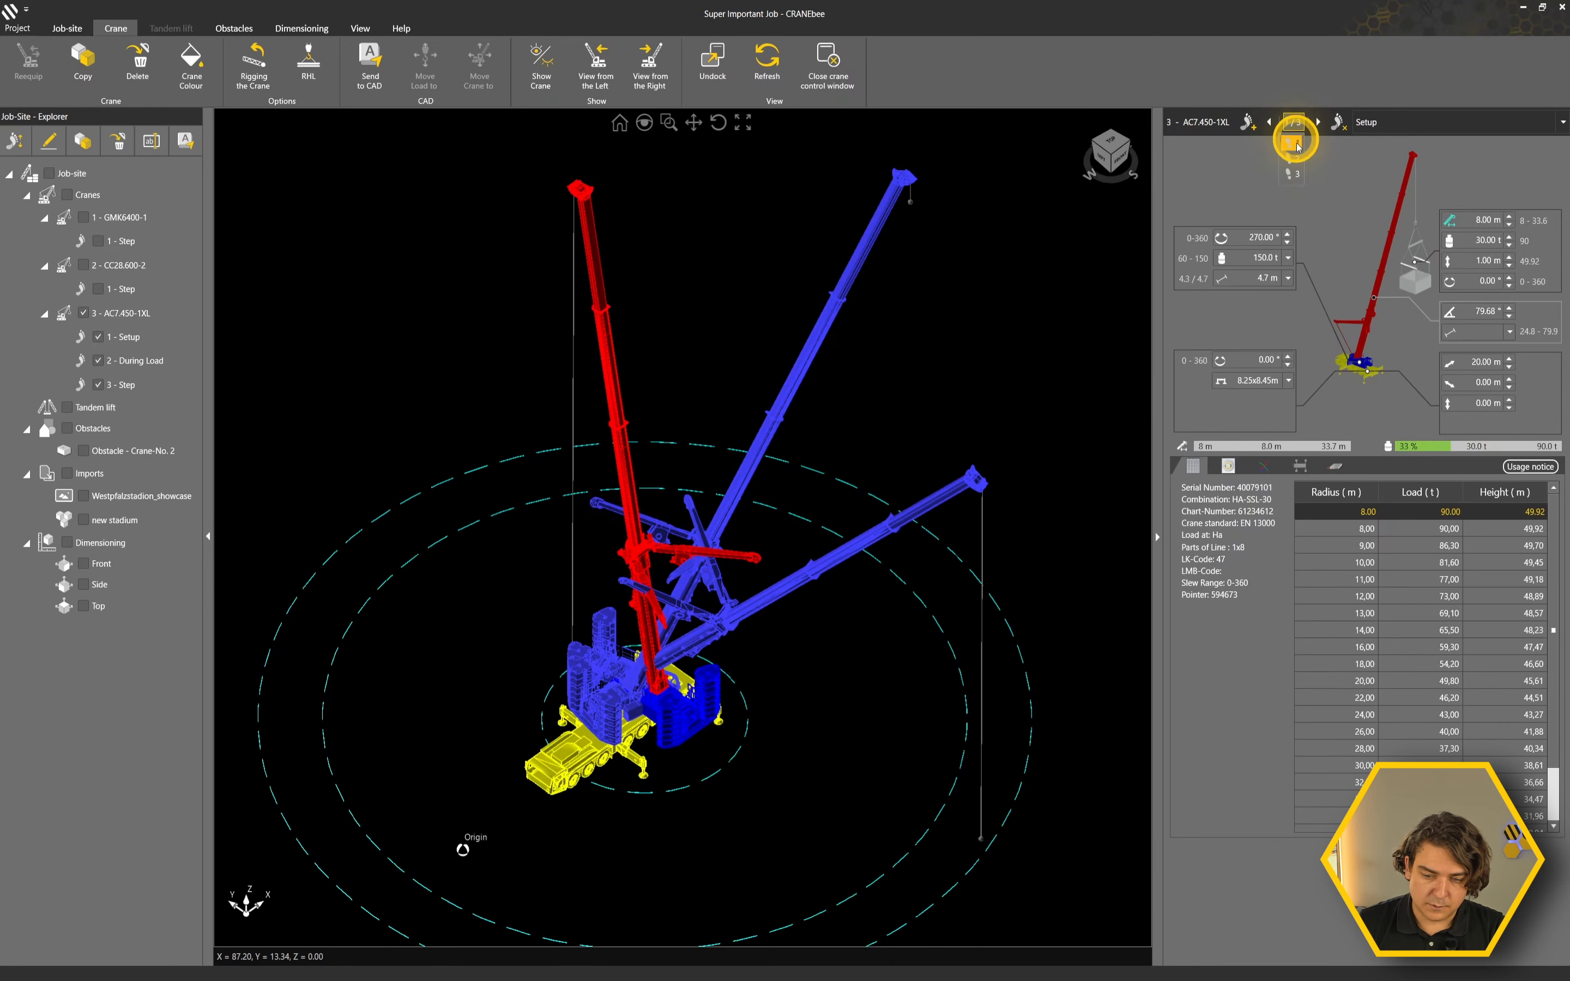
pyautogui.click(1293, 174)
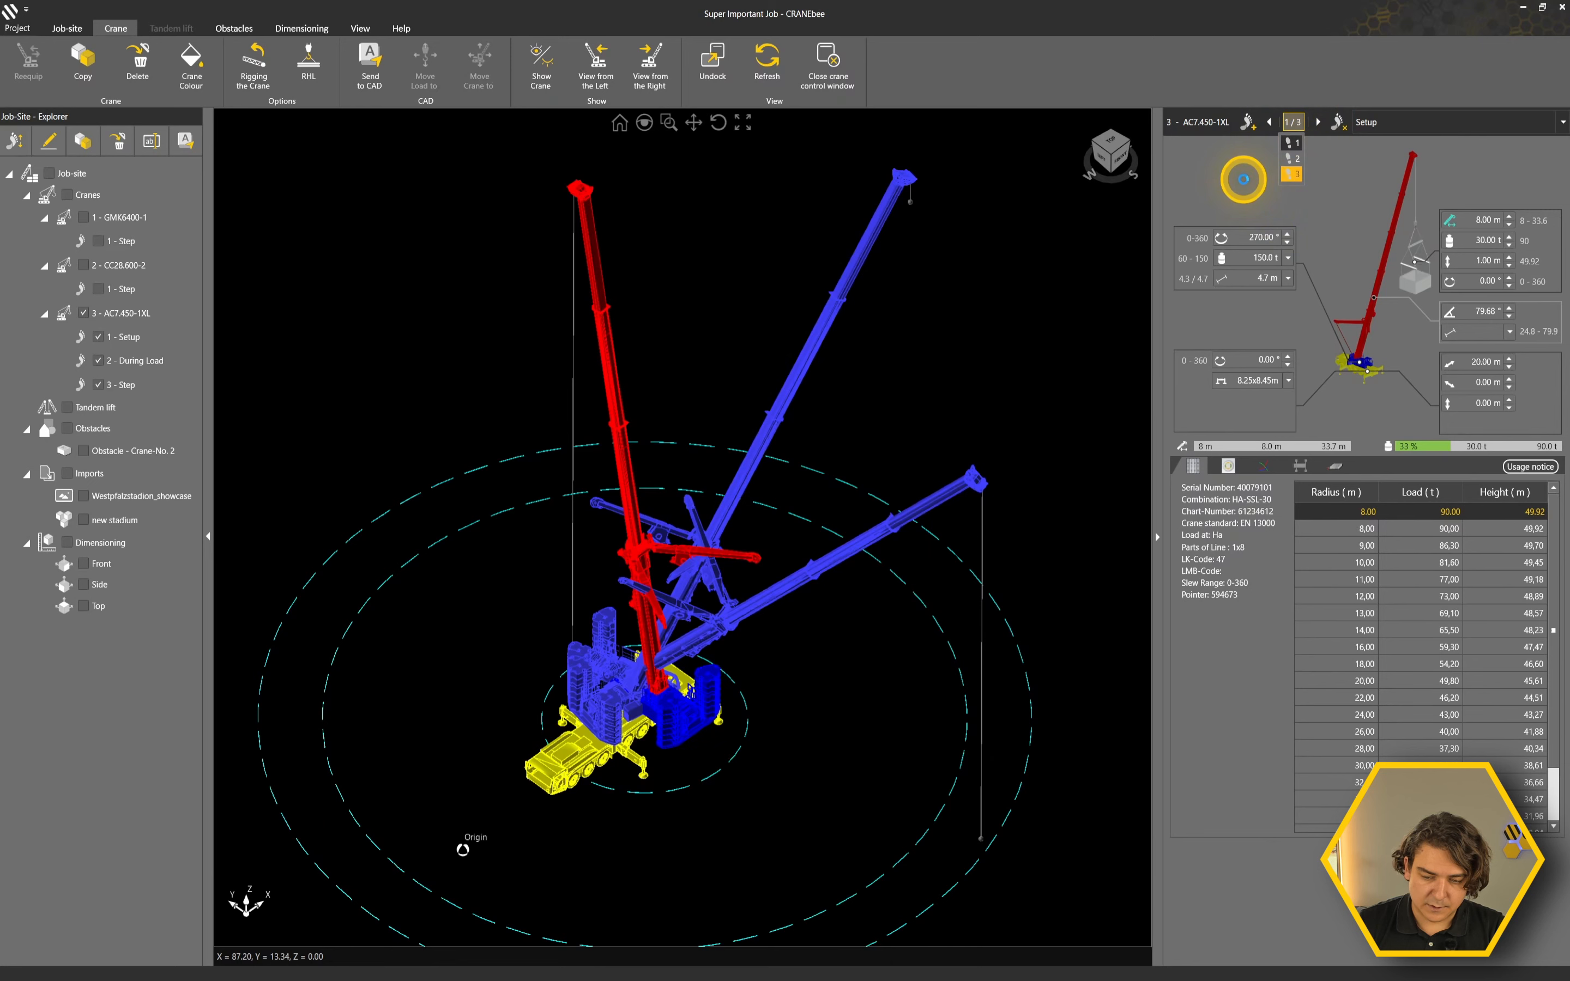